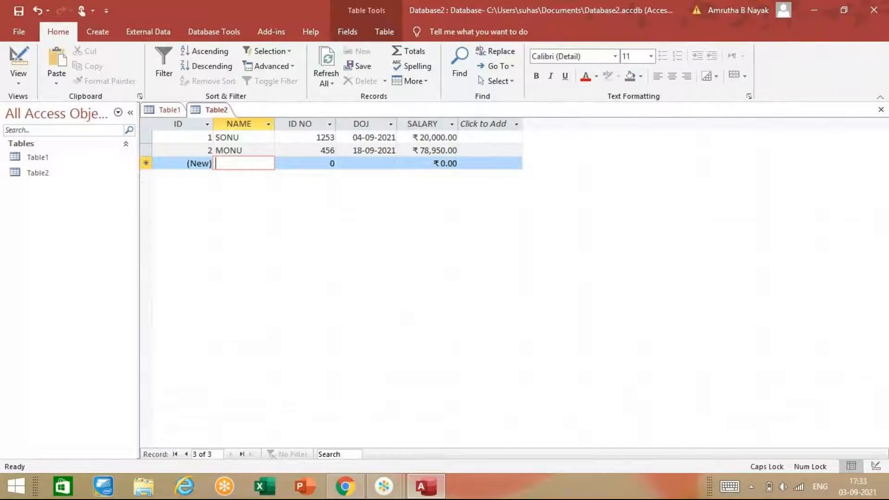
Fill in the third record of Table2 with the person's name, ID number and joining date 25-09-2021
key(Tab)
text(7854)
key(Tab)
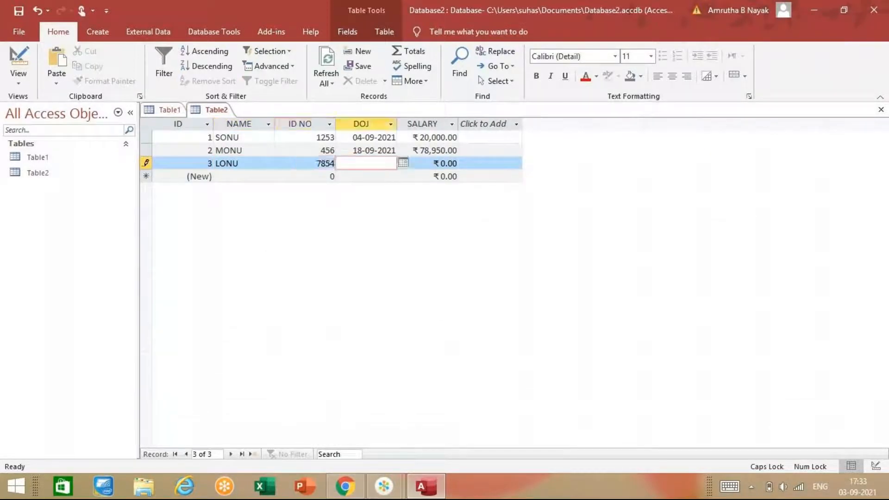
key(Tab)
click(339, 164)
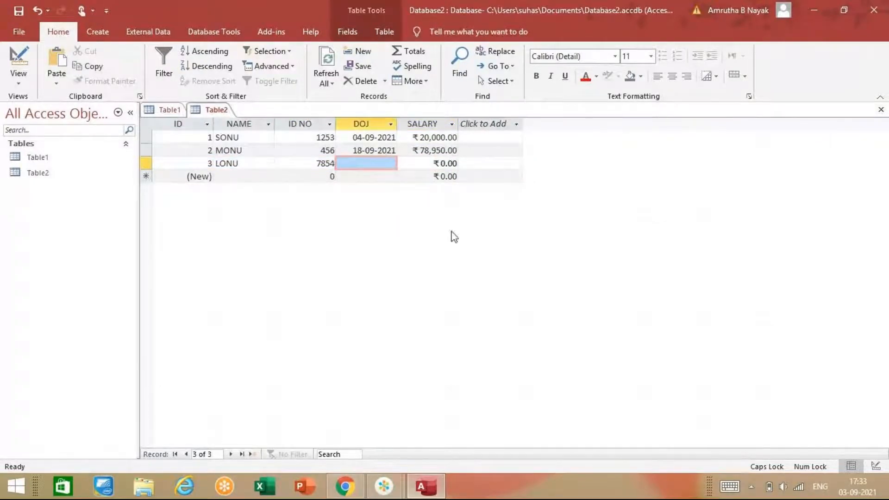
click(369, 163)
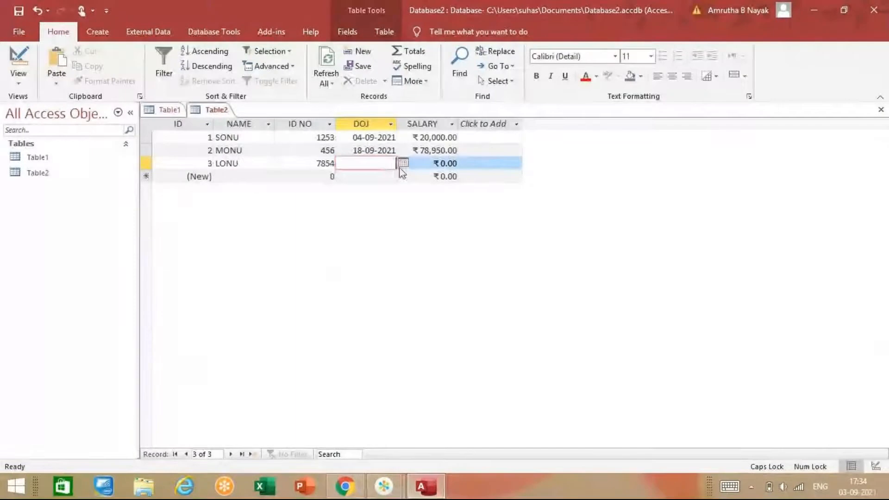
click(403, 163)
click(379, 230)
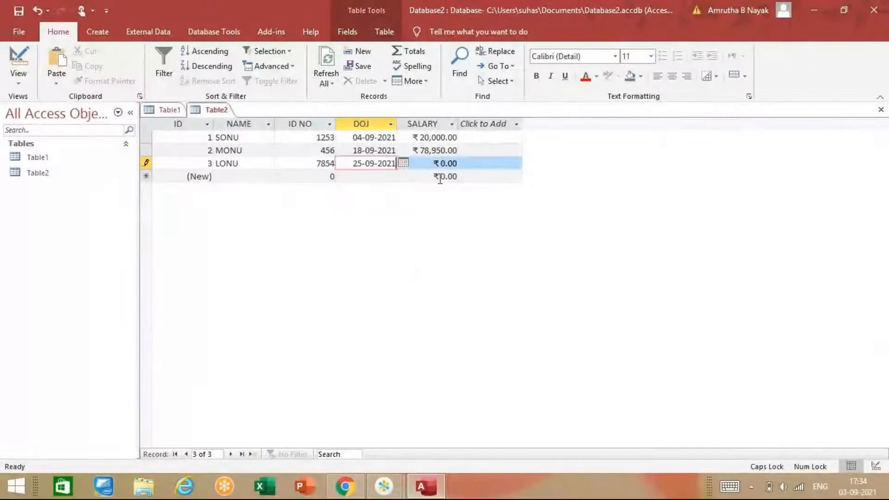
Set the third record's salary to 8,455
click(445, 165)
text(8,45)
text(55)
key(Return)
Add a fourth record with the person's name, ID number and joining date 07-07-2021
key(Return)
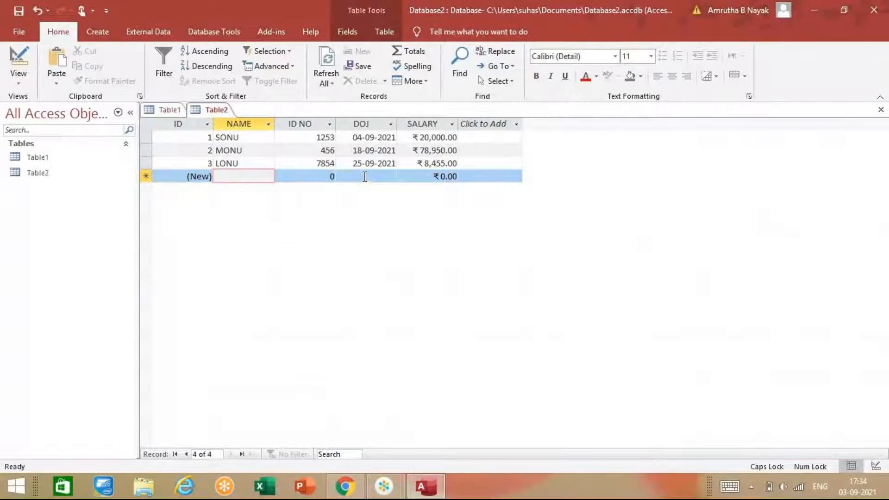
text(RAAVI)
key(Return)
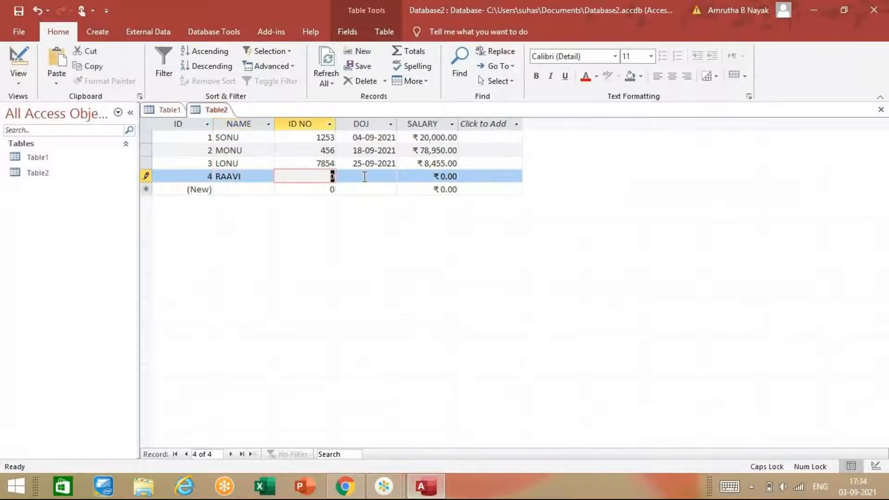
text(87)
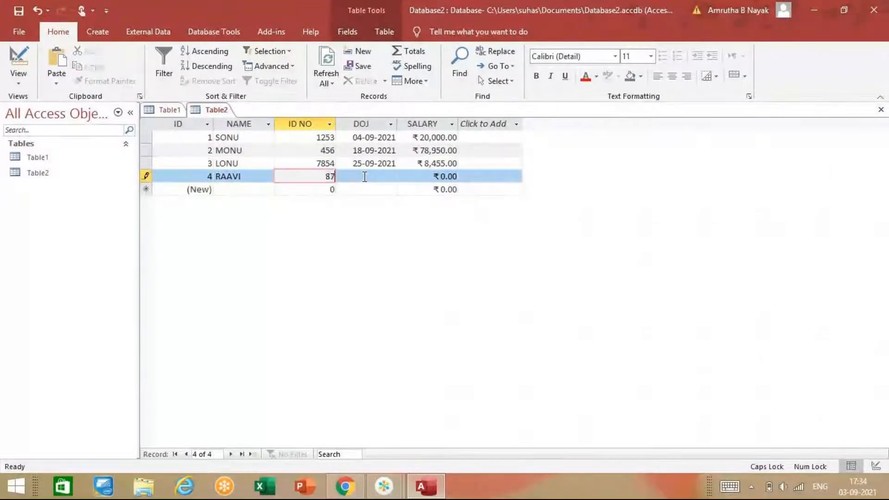
text(6)
key(Return)
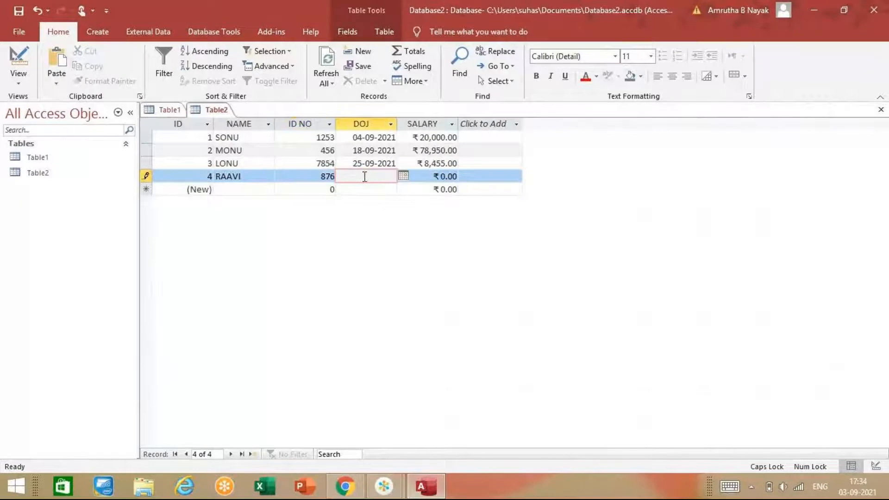
click(403, 176)
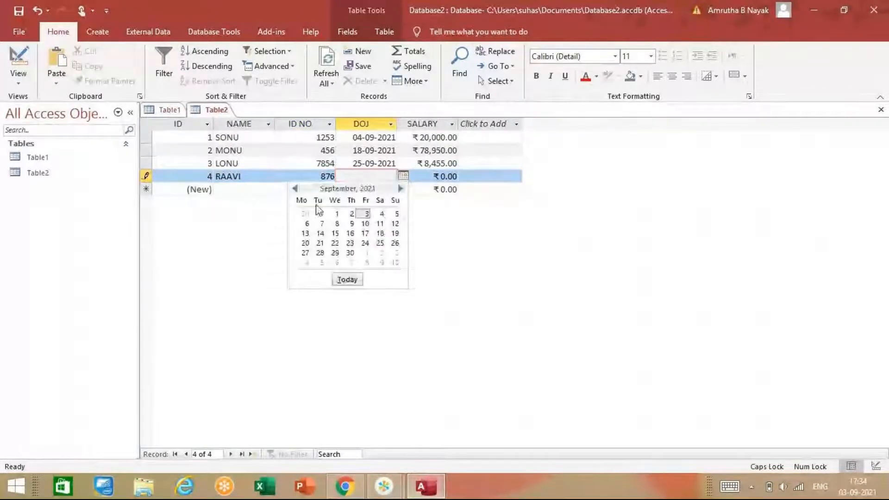
click(295, 189)
click(295, 189)
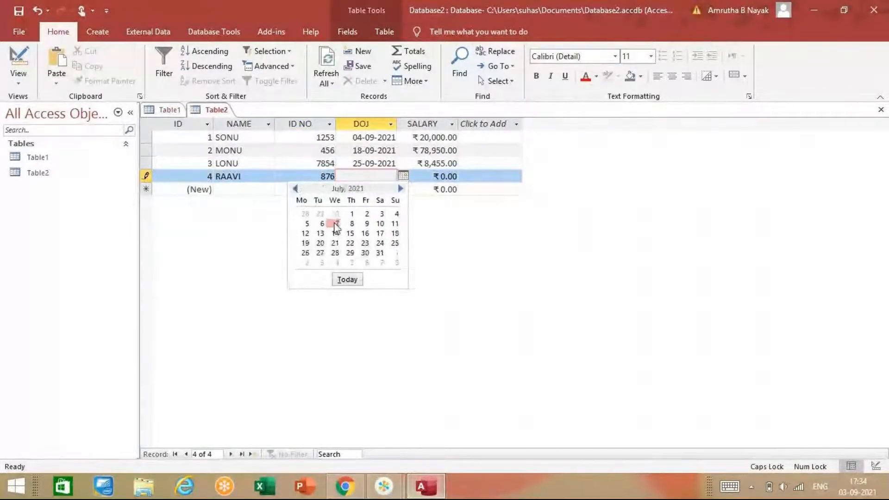
click(336, 223)
Set the fourth record's salary to 87,450
click(442, 177)
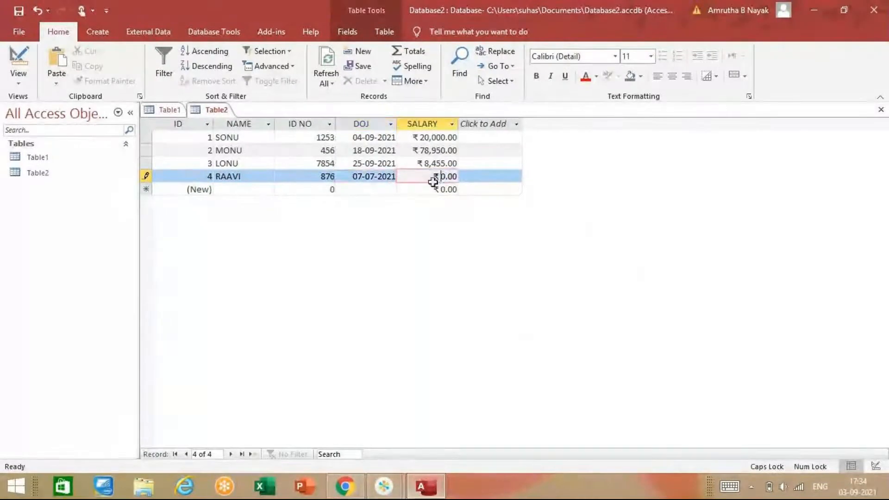
text(87450)
key(Tab)
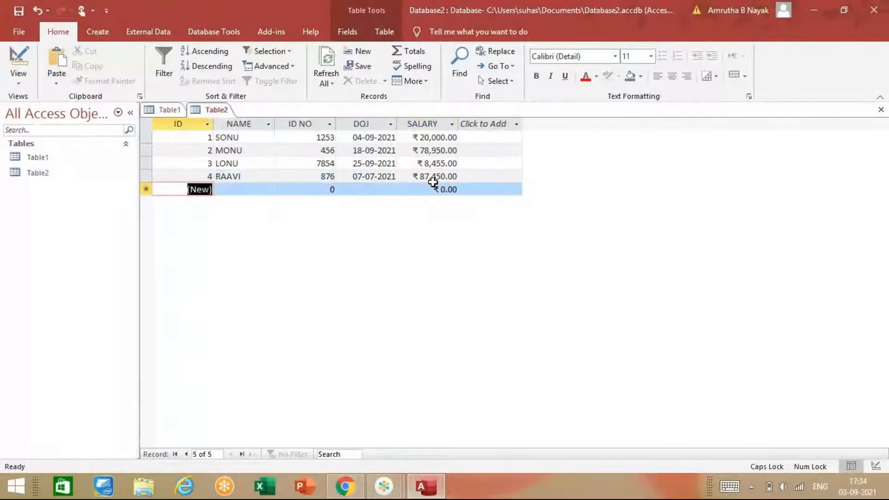
Add a fifth record with the person's name, ID number and joining date 12-09-2021
key(Tab)
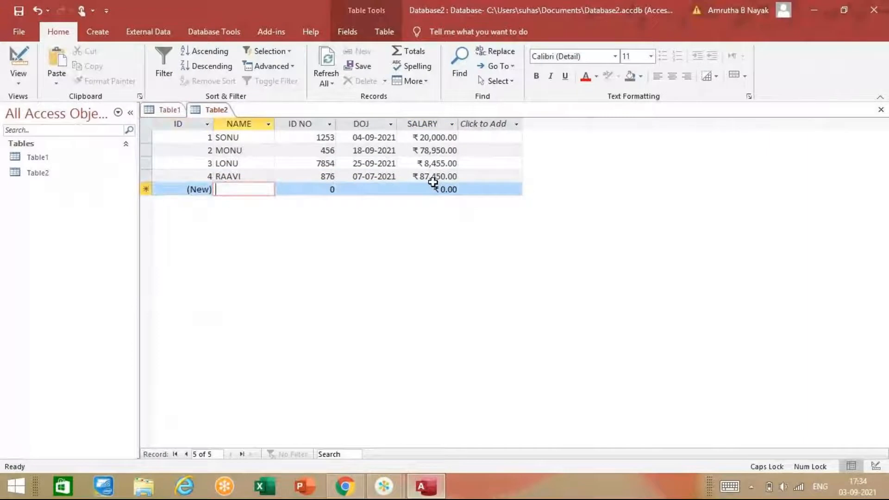
text(TONU)
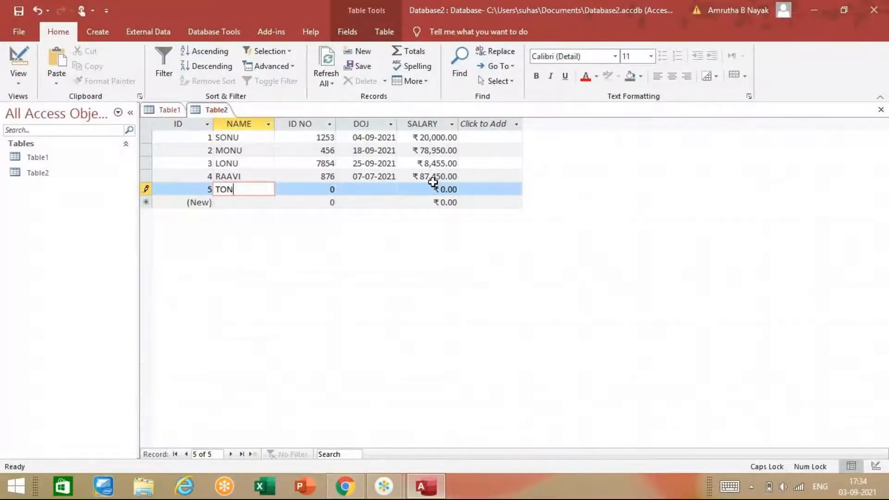
key(Tab)
text(785)
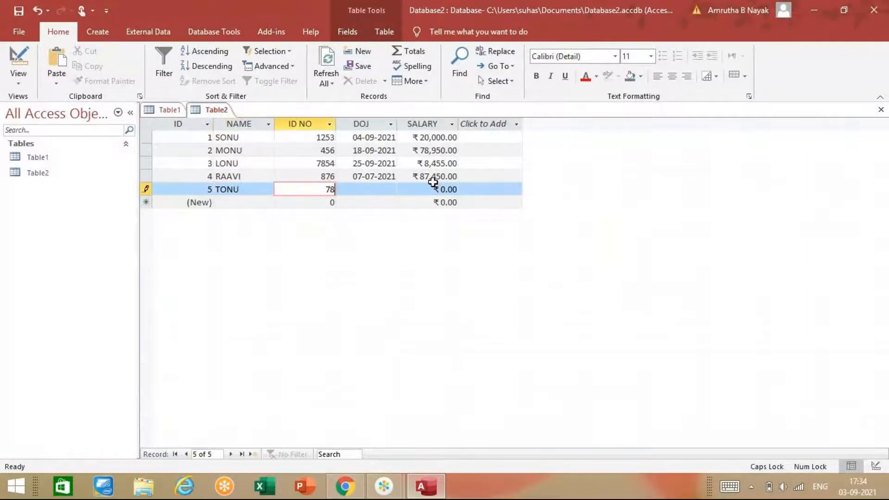
key(Tab)
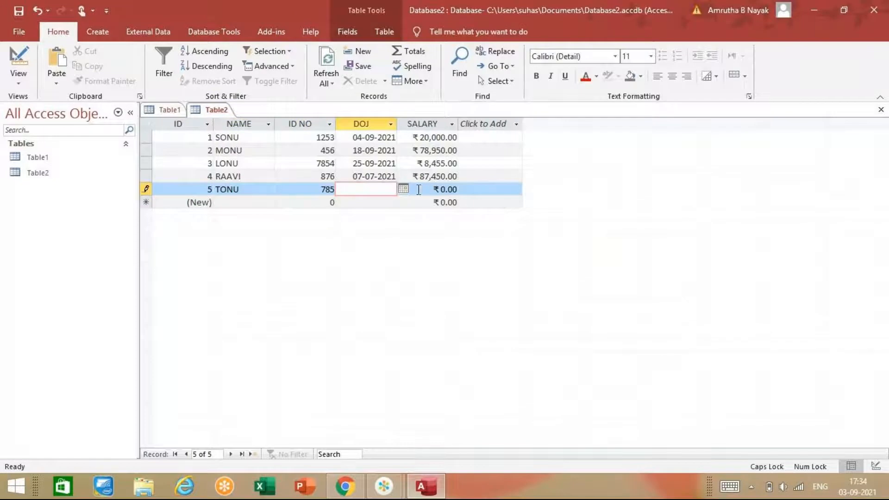
click(403, 189)
click(395, 237)
Try to enter 56222 as the fifth record's salary
click(441, 190)
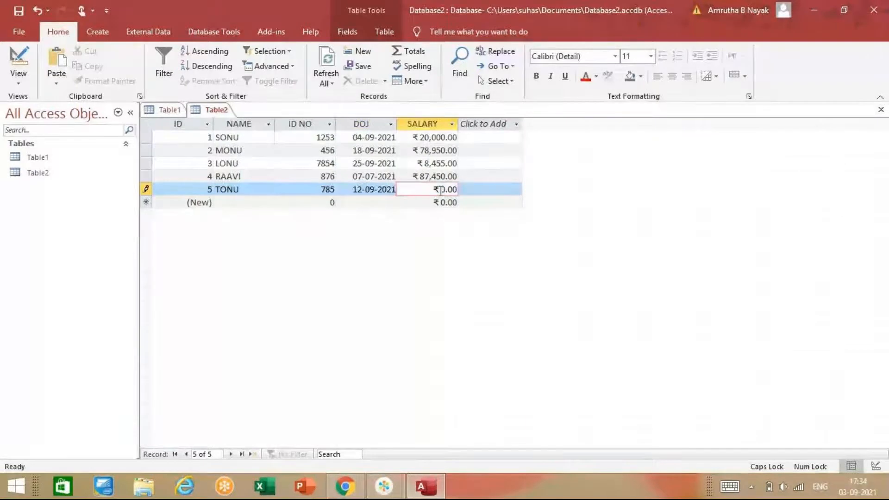
text(EAB)
key(BackSpace)
key(BackSpace)
key(BackSpace)
text(56222)
key(Return)
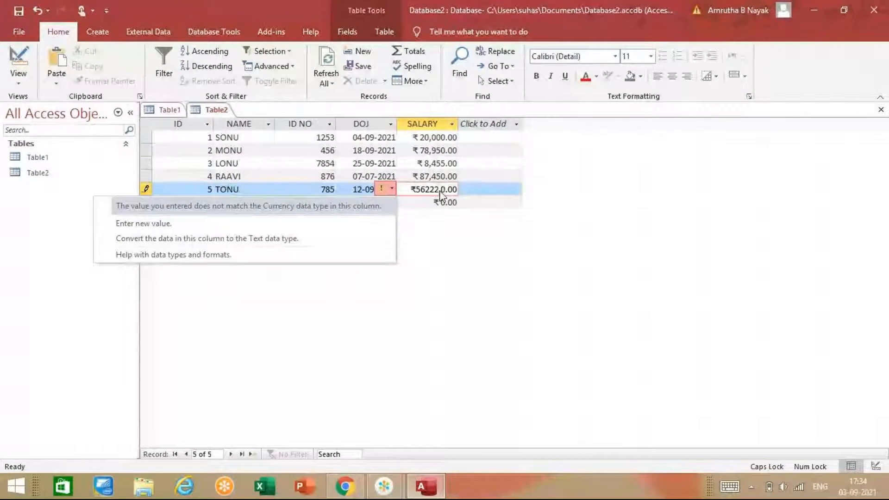
key(Up)
key(Up)
key(Up)
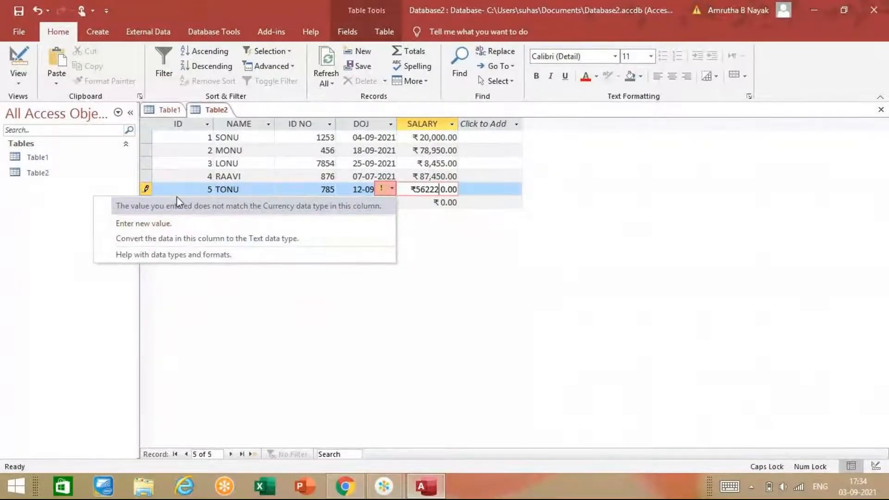
Replace the rejected salary entry in the fifth record with 85,222
click(178, 228)
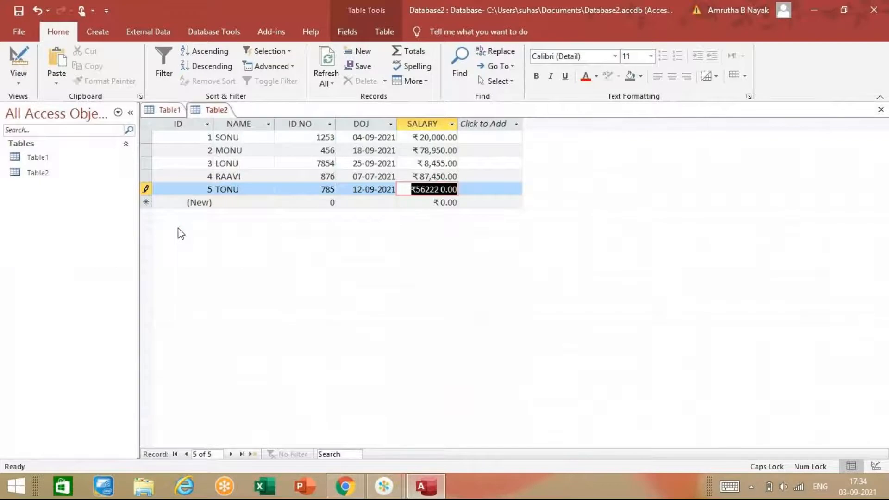
text(85)
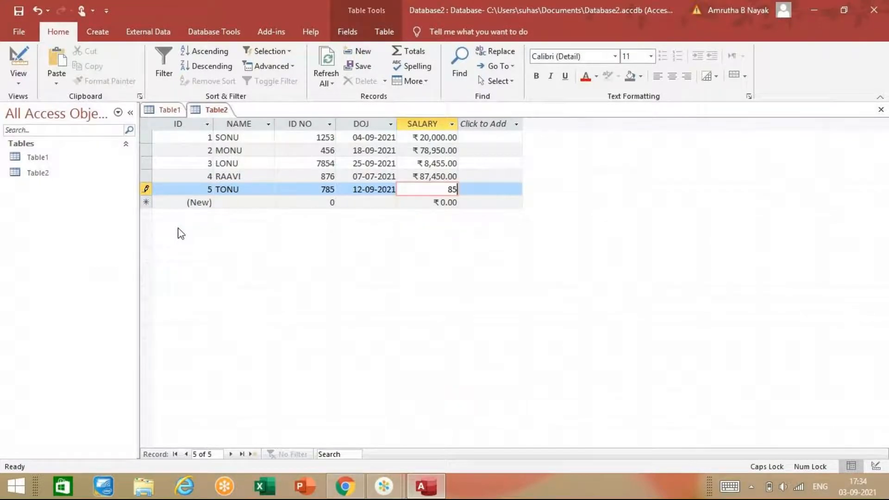
text(,222)
key(Tab)
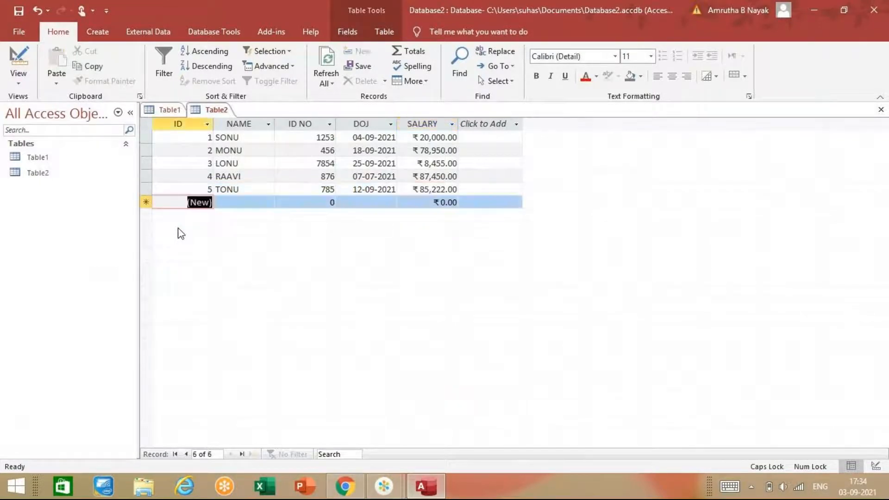
key(Tab)
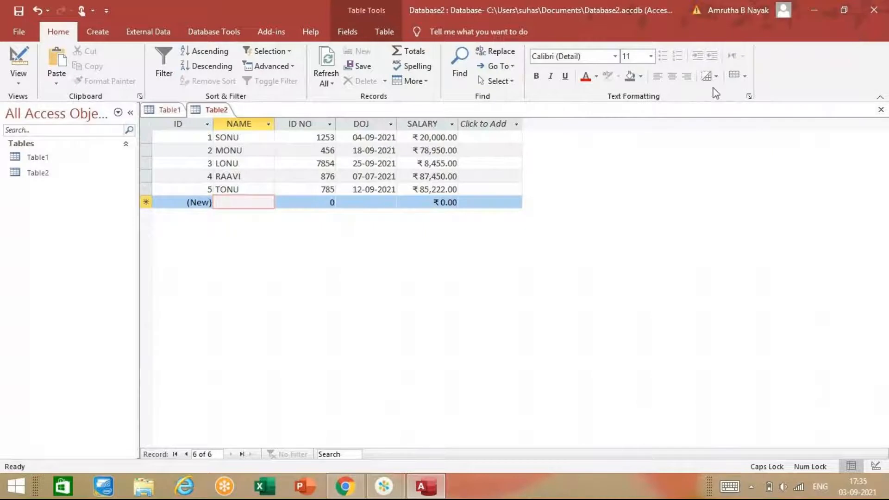
Close the Access database and create a blank workbook in Excel
click(875, 10)
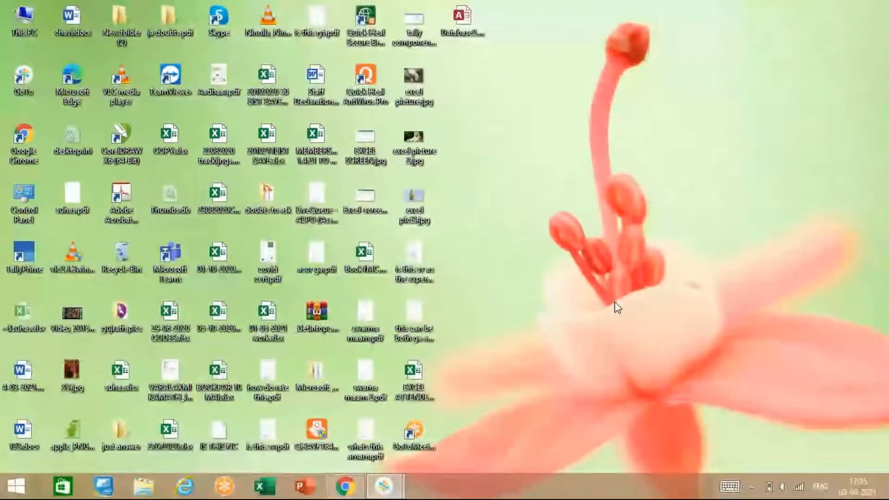
mouse_move(379, 483)
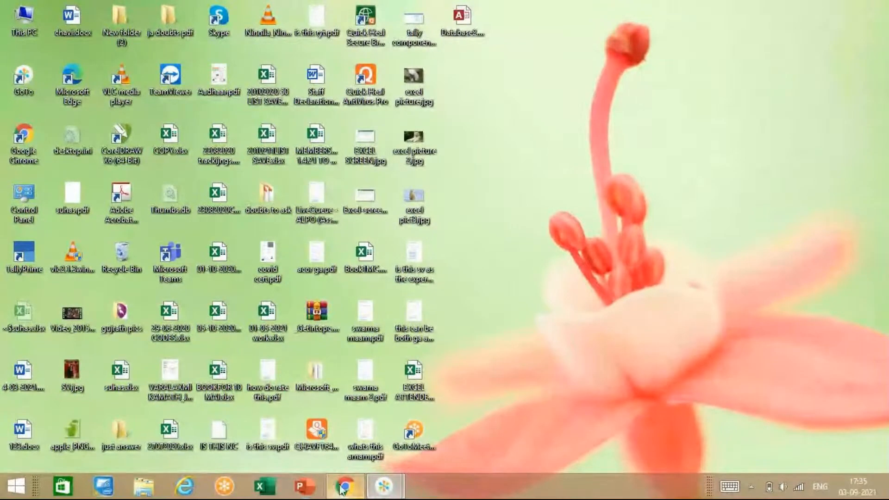
click(274, 490)
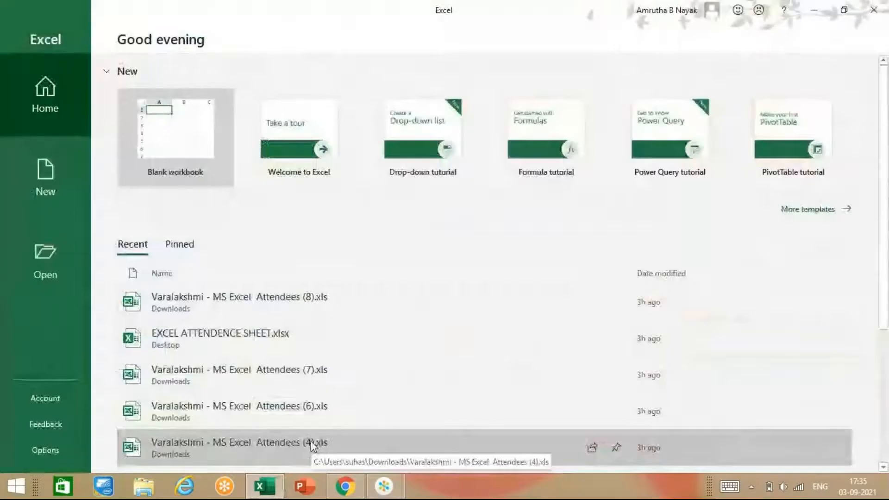
click(185, 130)
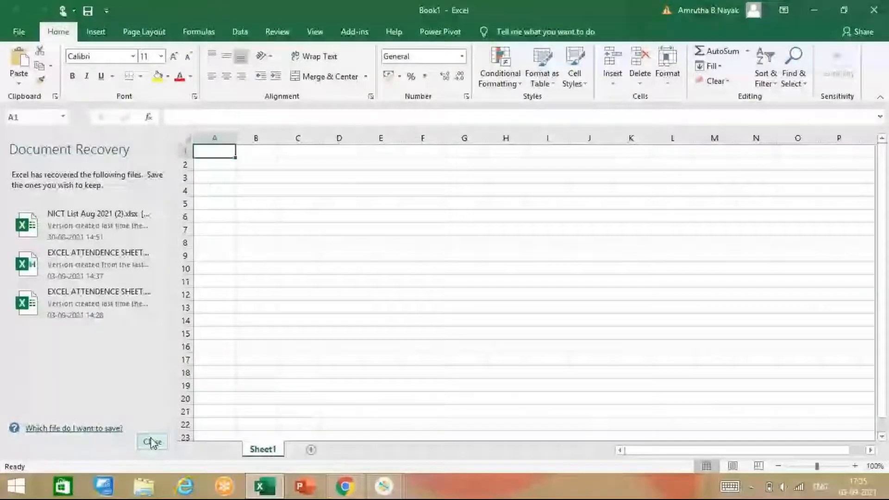
Try to close the Document Recovery pane, and dismiss the Feedback pane
click(153, 442)
click(384, 202)
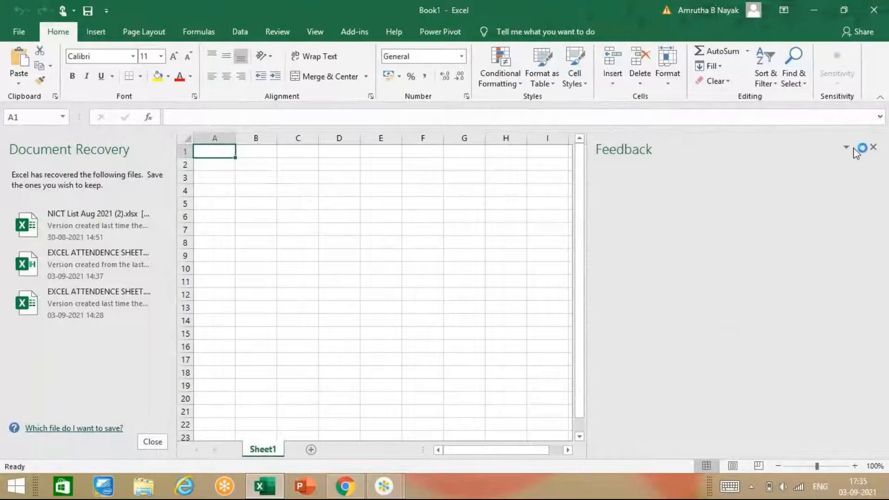
click(874, 147)
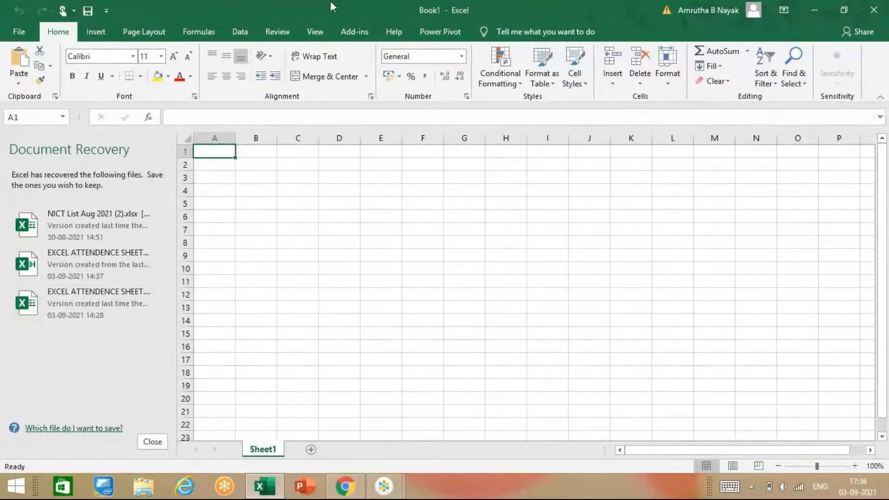
Import Database2.accdb from the Desktop as a table into cell A1 of the existing worksheet
click(249, 35)
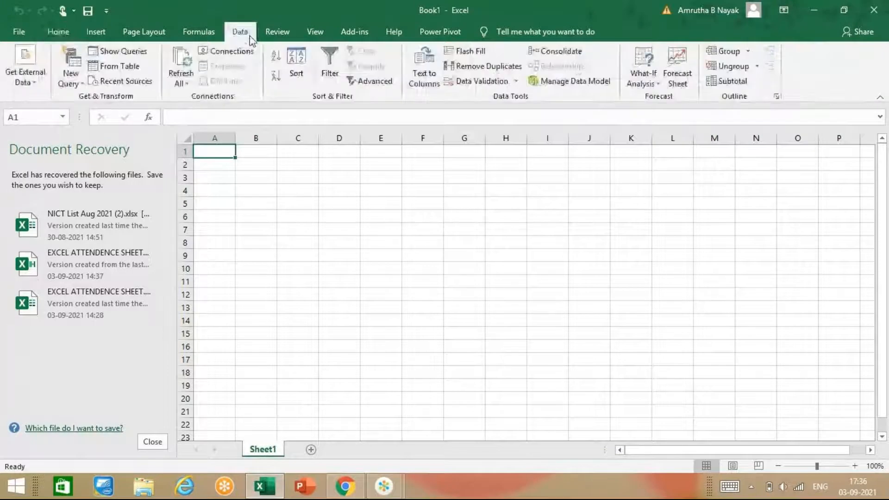
click(34, 85)
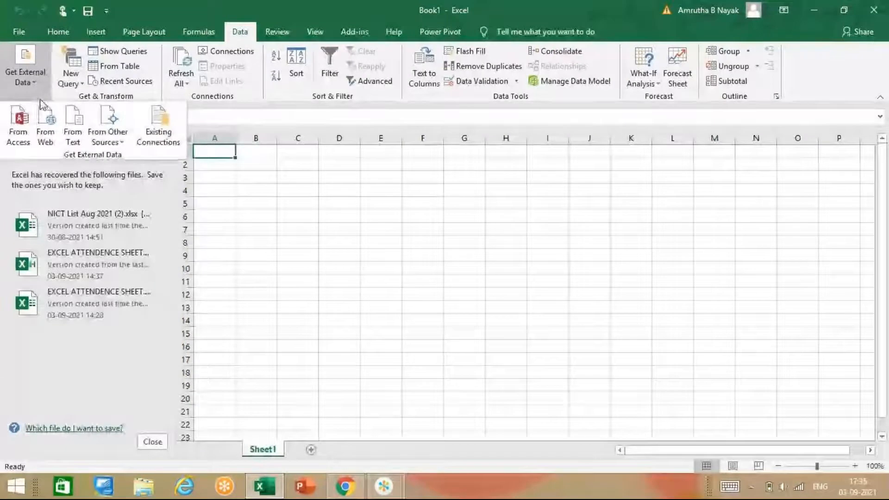
click(21, 130)
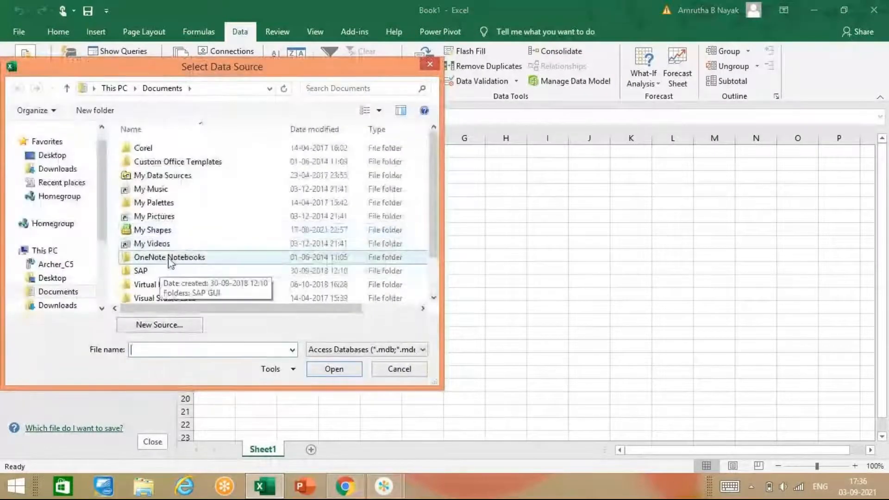
click(53, 156)
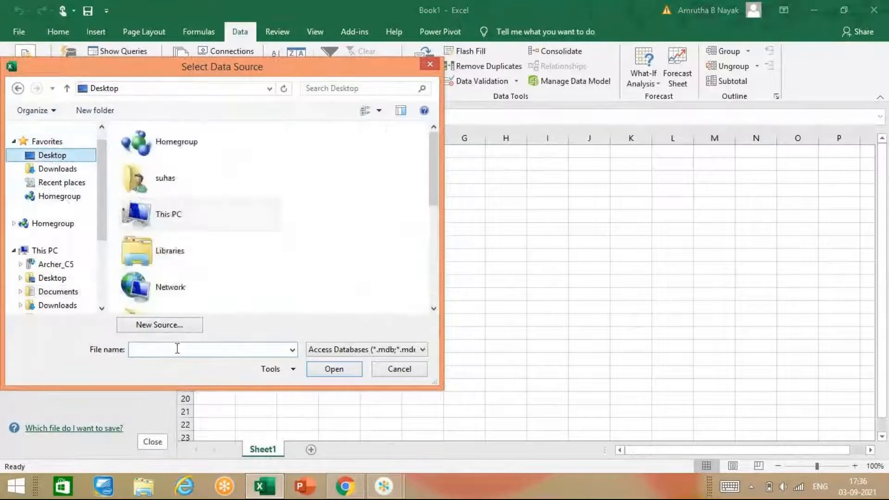
click(170, 348)
text(DA)
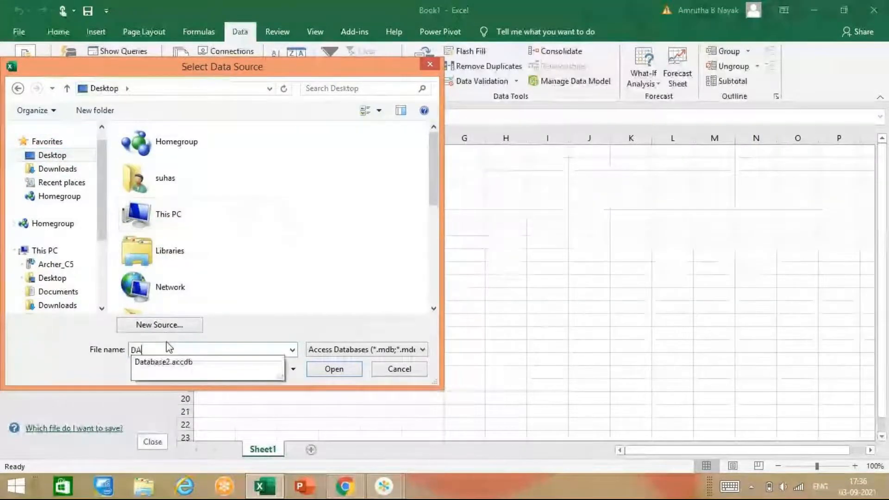
click(188, 363)
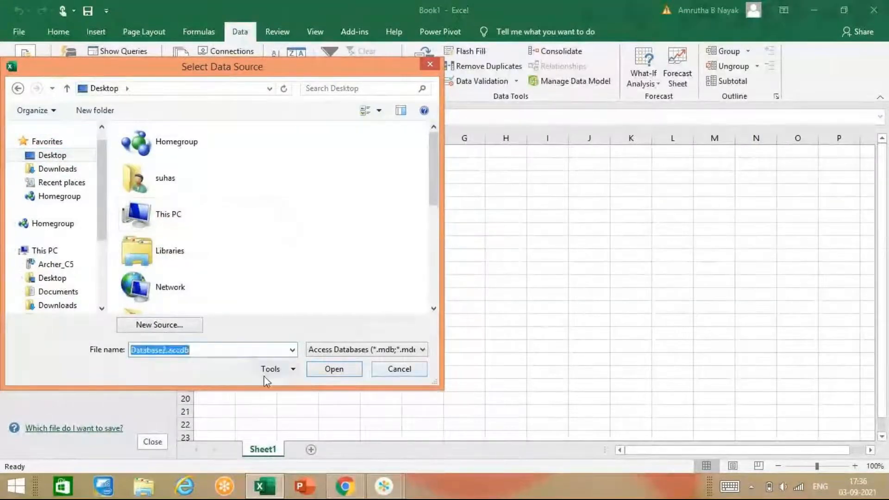
click(333, 370)
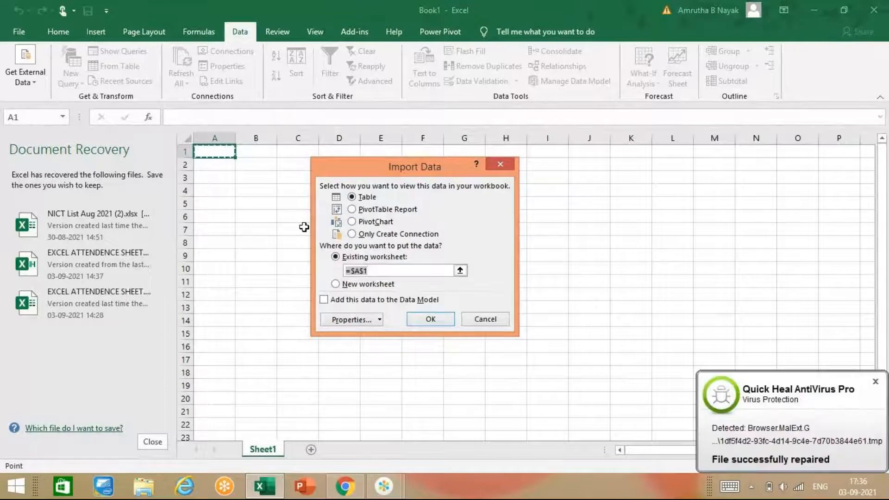
click(429, 320)
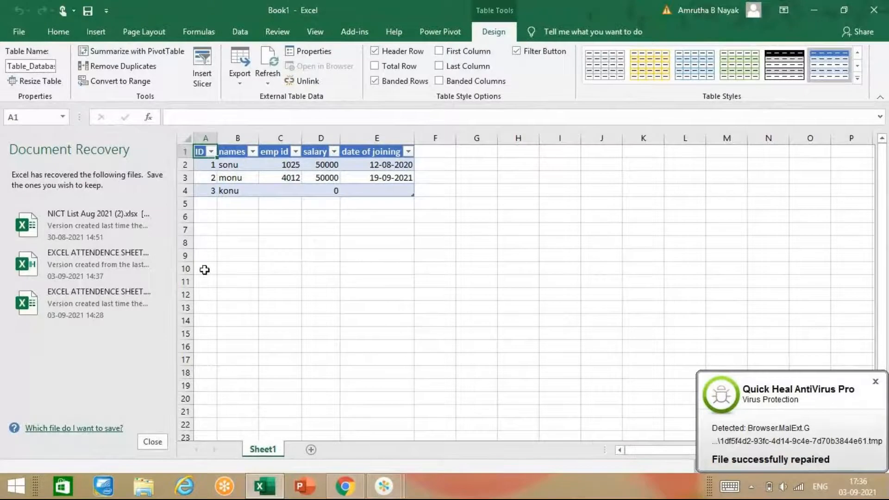
click(235, 249)
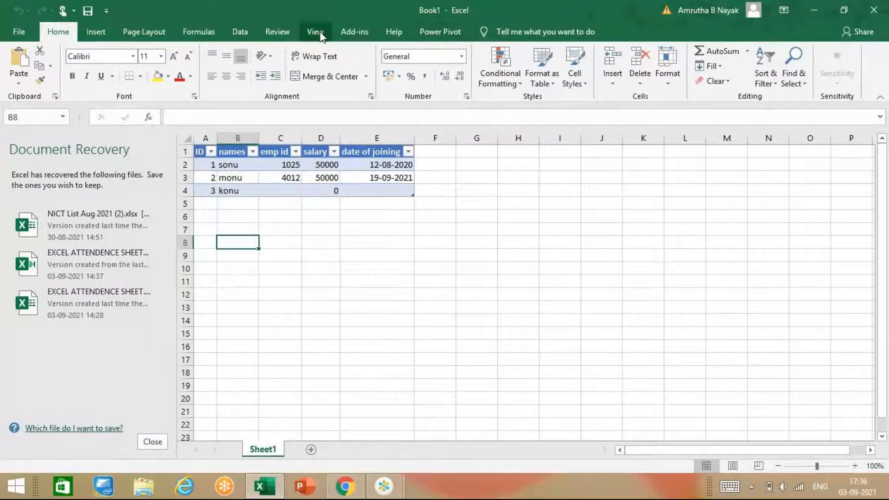
click(240, 32)
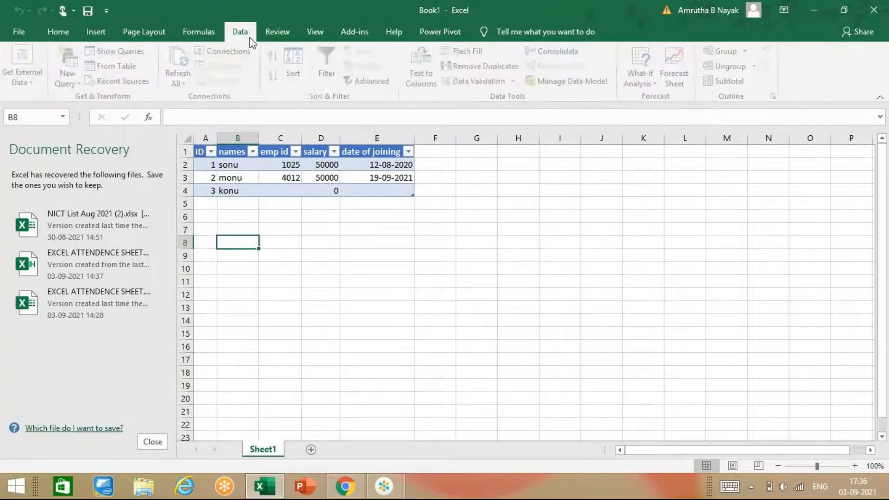
click(40, 86)
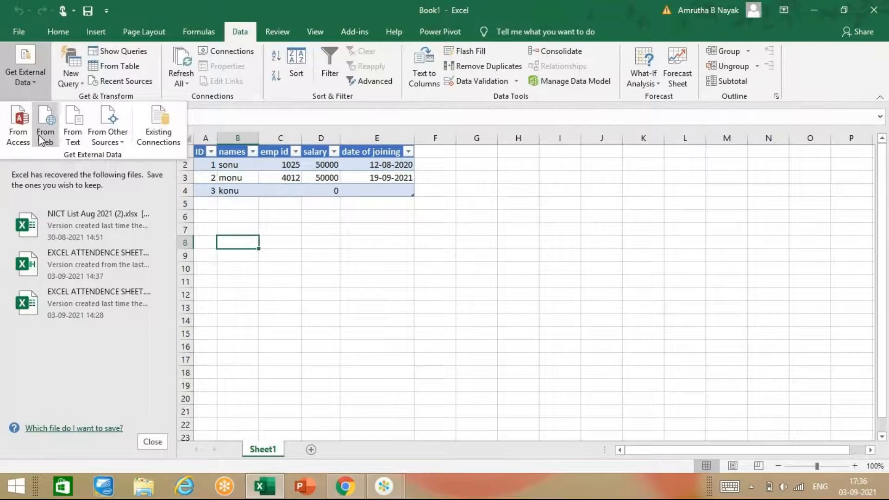
click(25, 143)
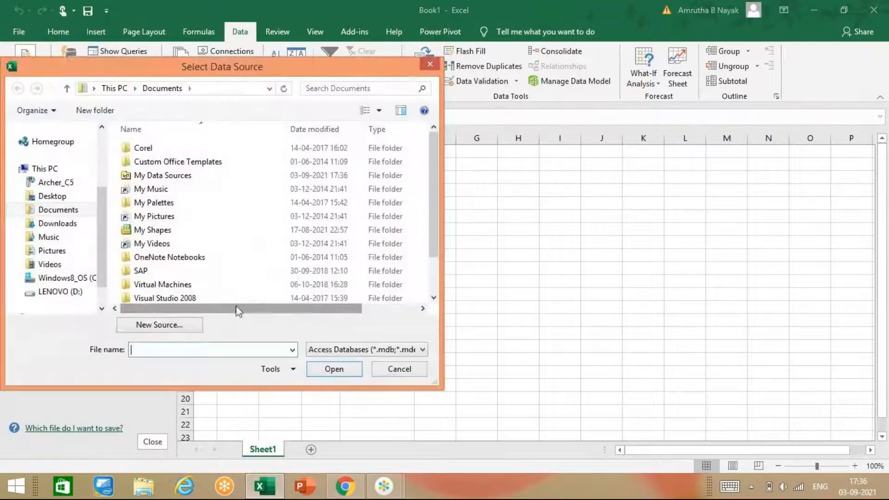
click(59, 200)
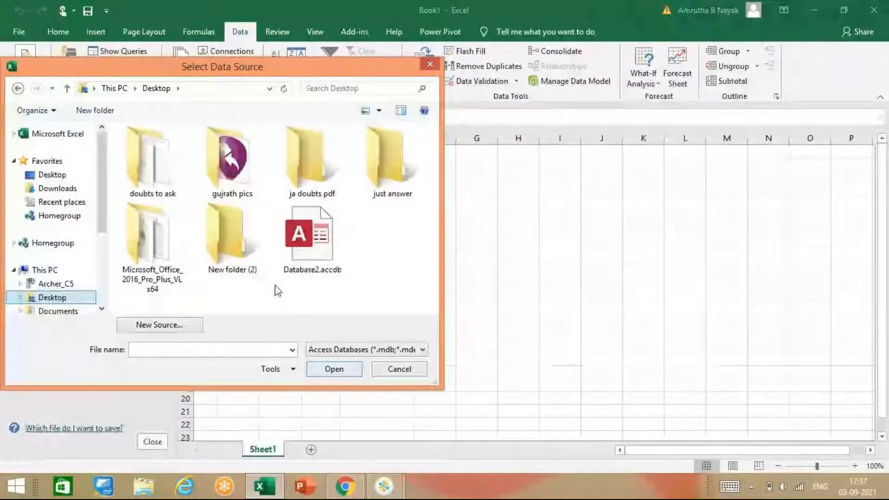
click(309, 238)
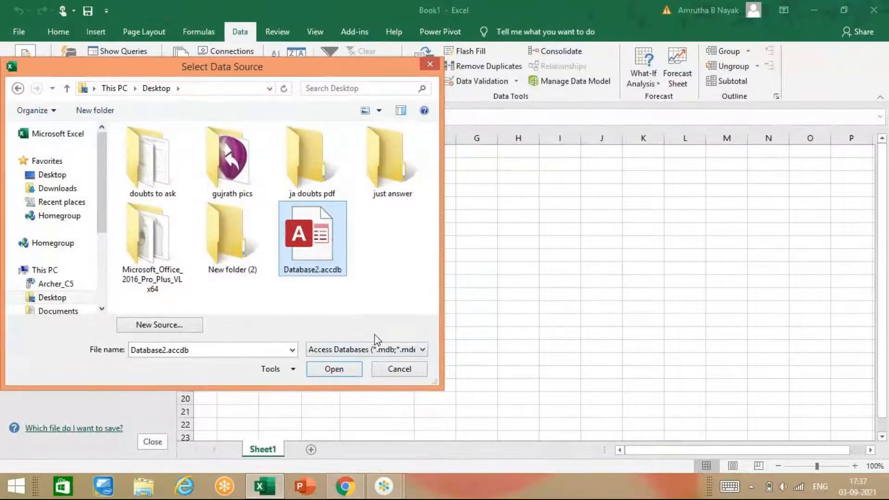
click(424, 62)
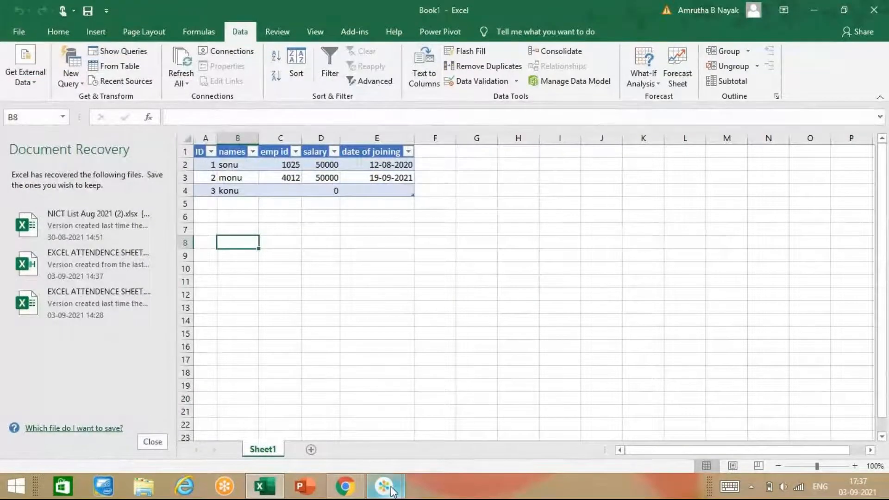
Switch to the GoTo meeting window to check the chat, and return to the Excel workbook
mouse_move(386, 484)
mouse_move(410, 462)
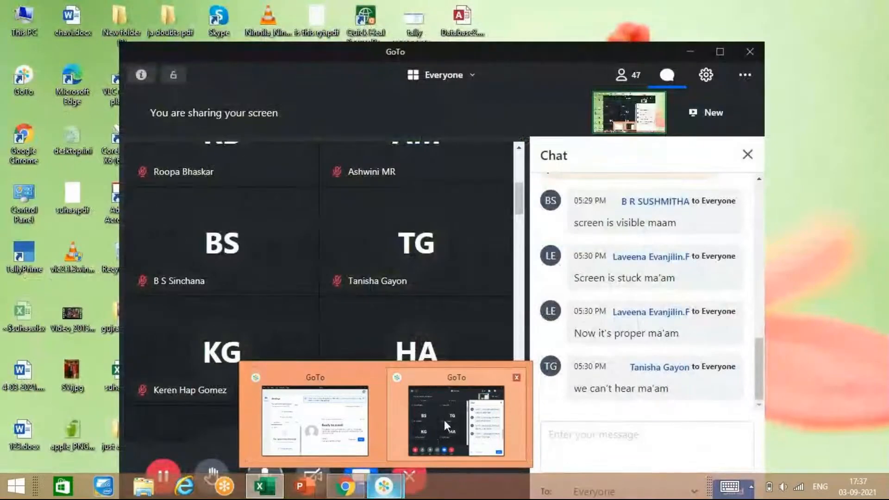
click(530, 277)
click(389, 490)
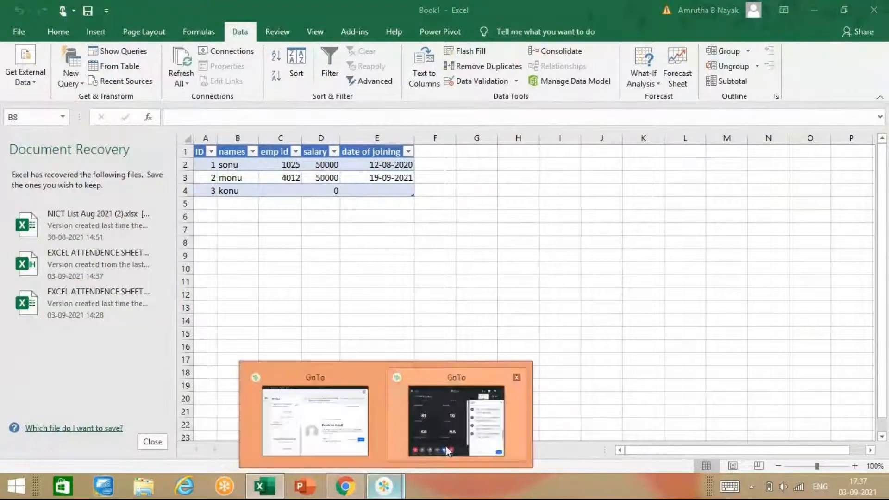
click(447, 451)
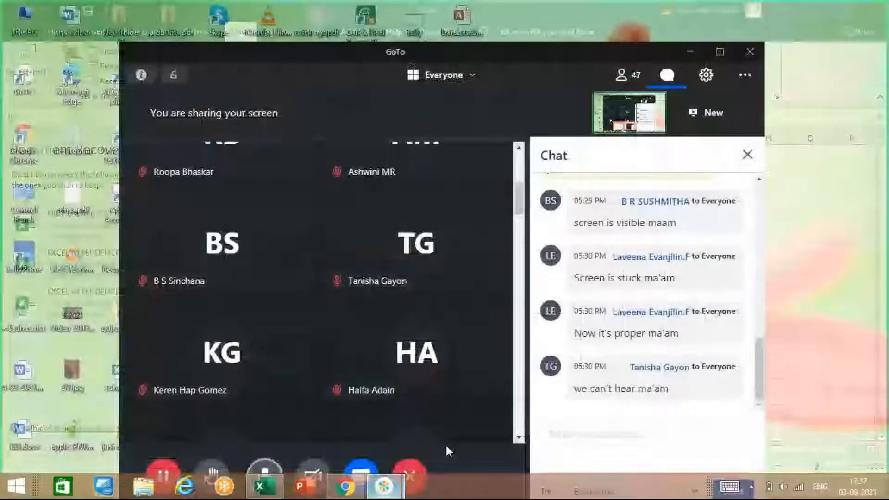
click(796, 158)
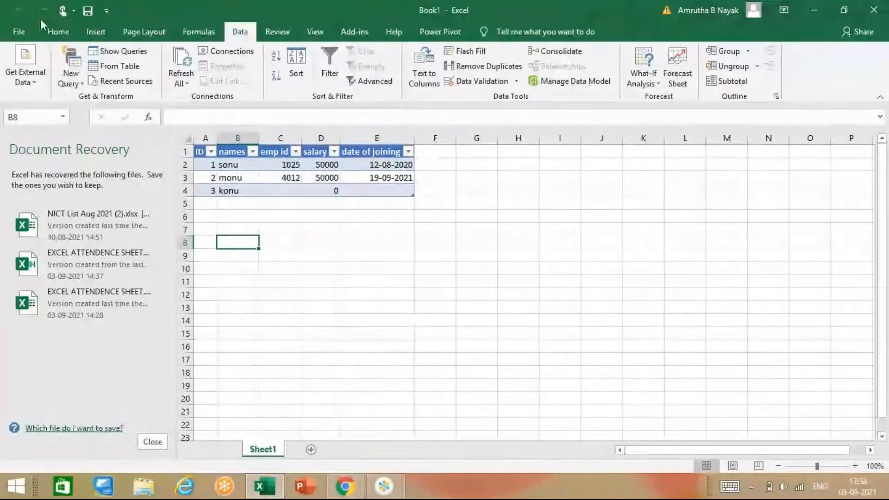
Start a new query from the workbook file Book1.xlsx in the Documents folder
click(83, 88)
mouse_move(97, 103)
click(225, 111)
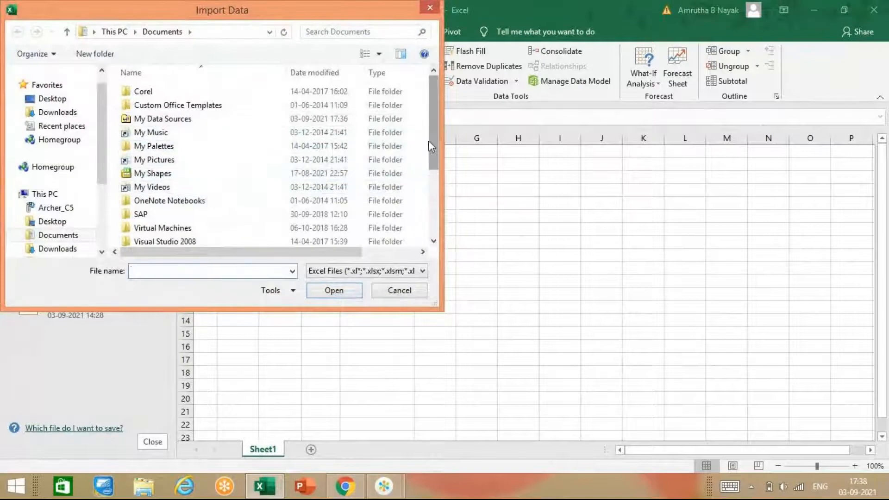
drag(435, 141, 428, 207)
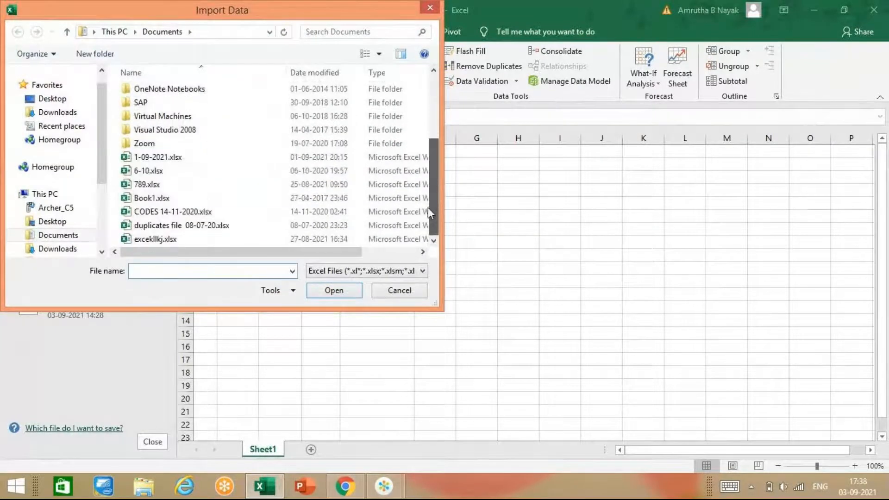
click(161, 199)
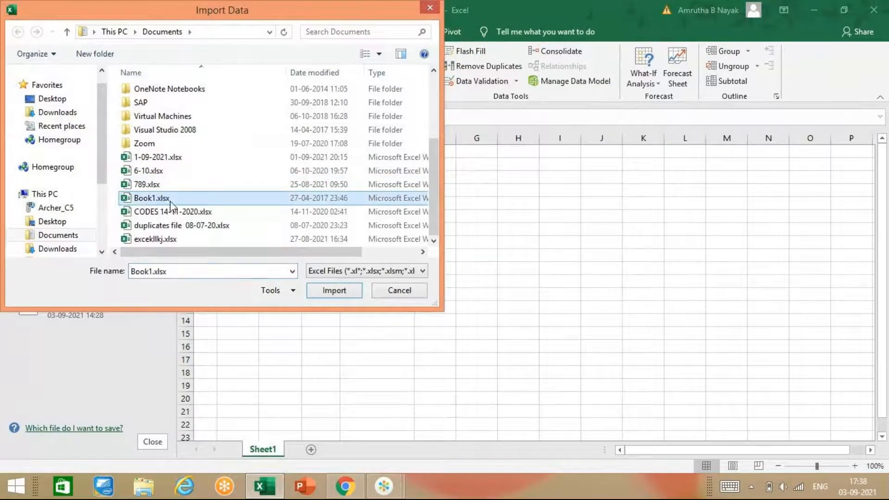
click(330, 290)
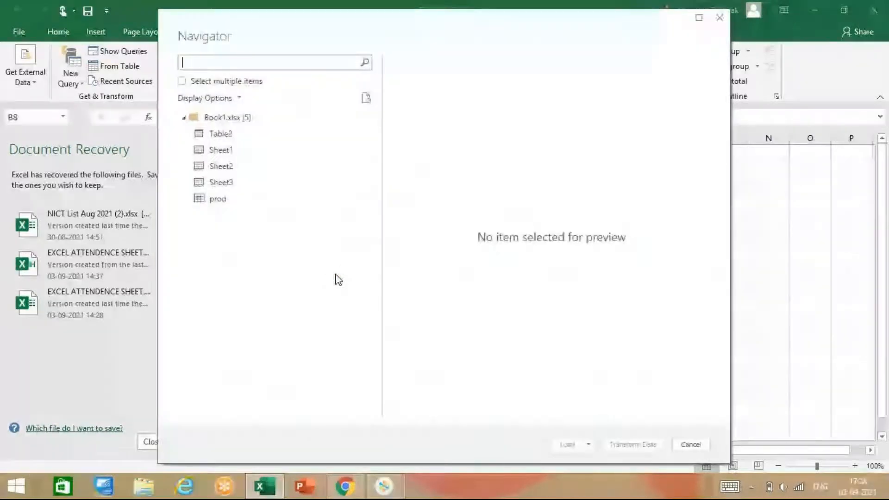
Preview Table2, Sheet1 and Sheet2 of Book1.xlsx, and open Sheet1 for transformation in the Power Query Editor
click(222, 138)
click(224, 157)
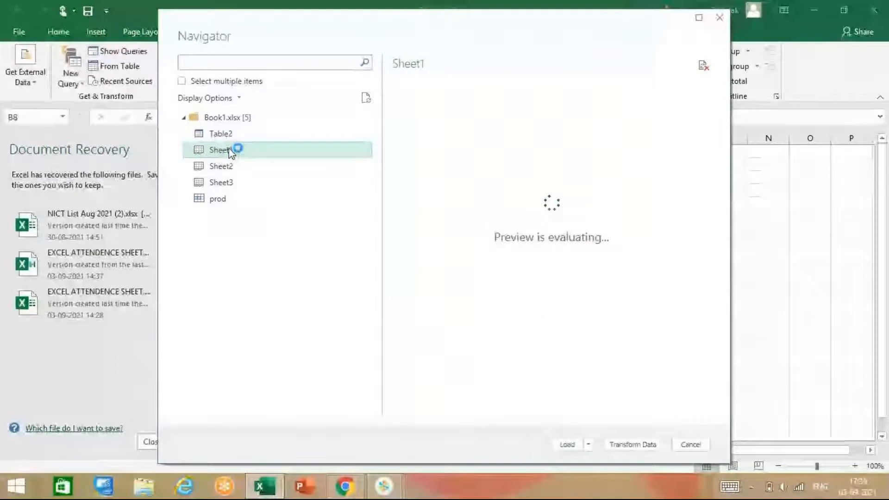
click(237, 172)
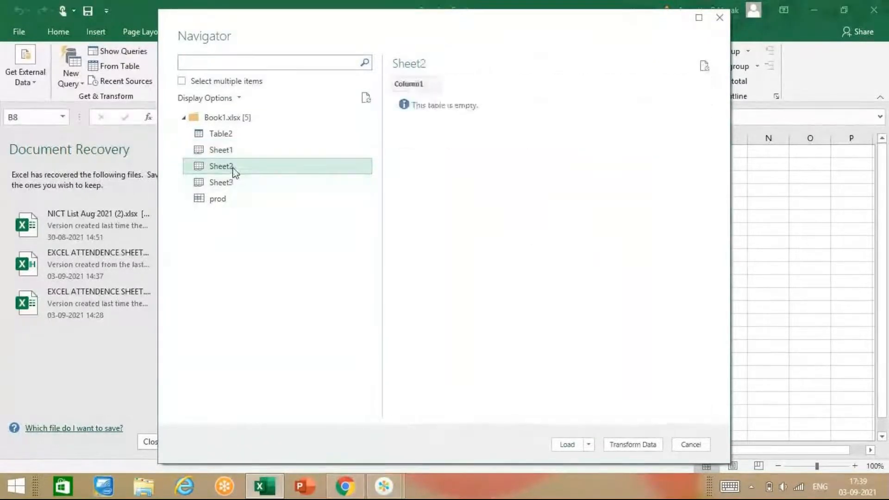
click(234, 152)
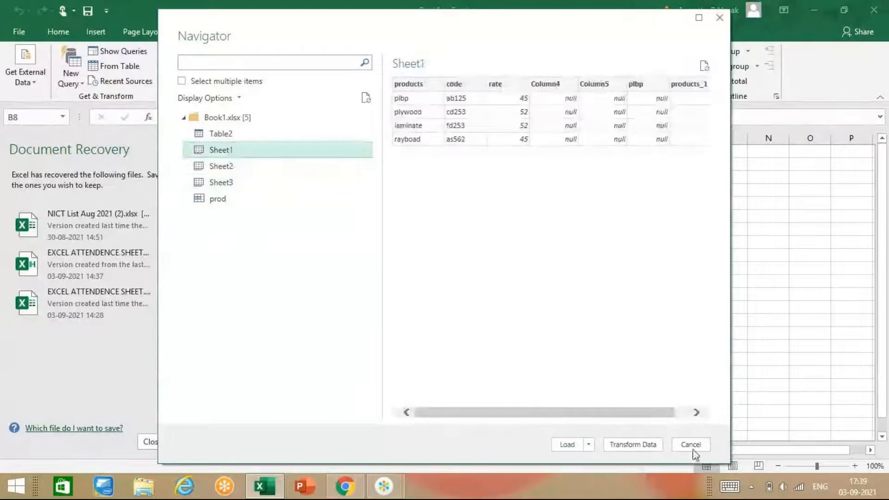
click(637, 445)
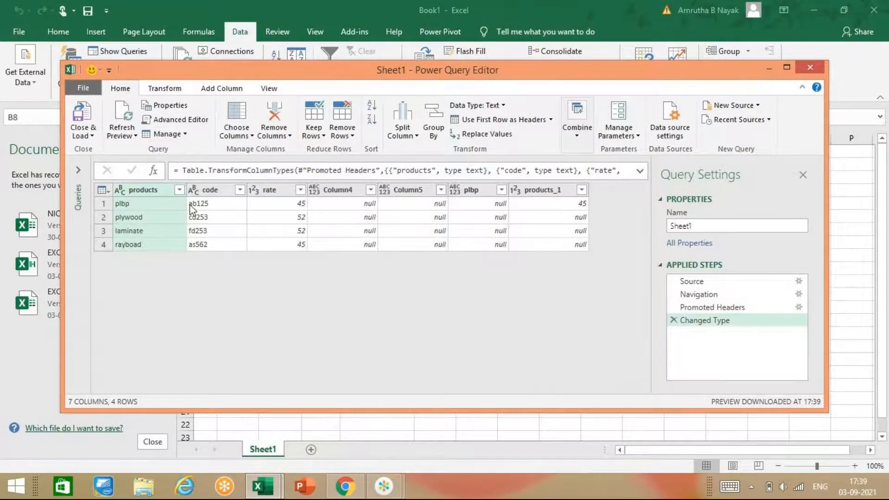
View the filter options of the products column, and close the Power Query Editor, discarding the query
click(179, 190)
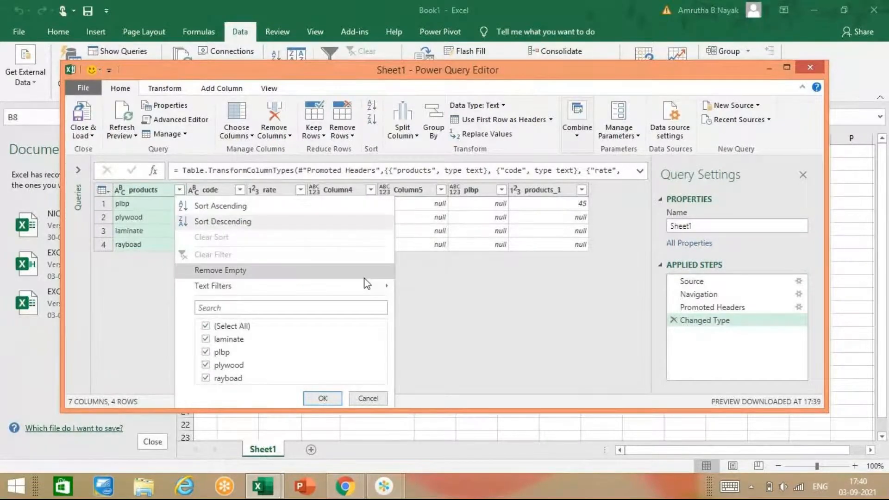
click(571, 375)
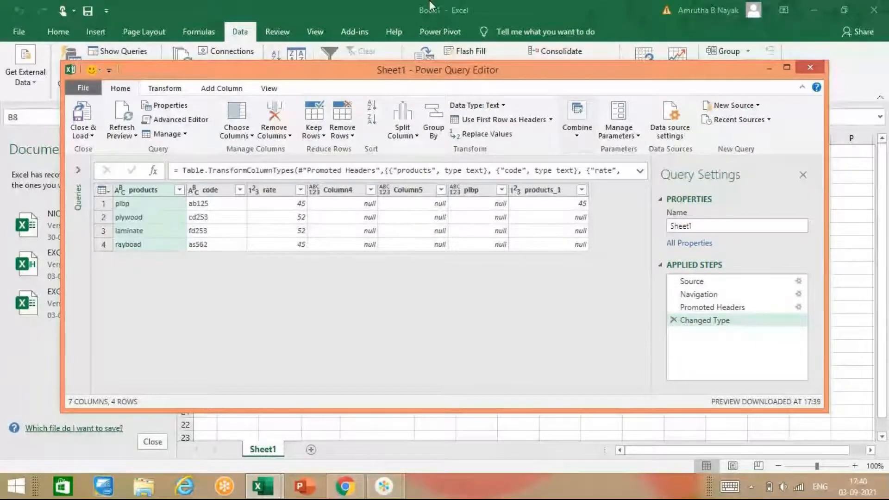
click(817, 69)
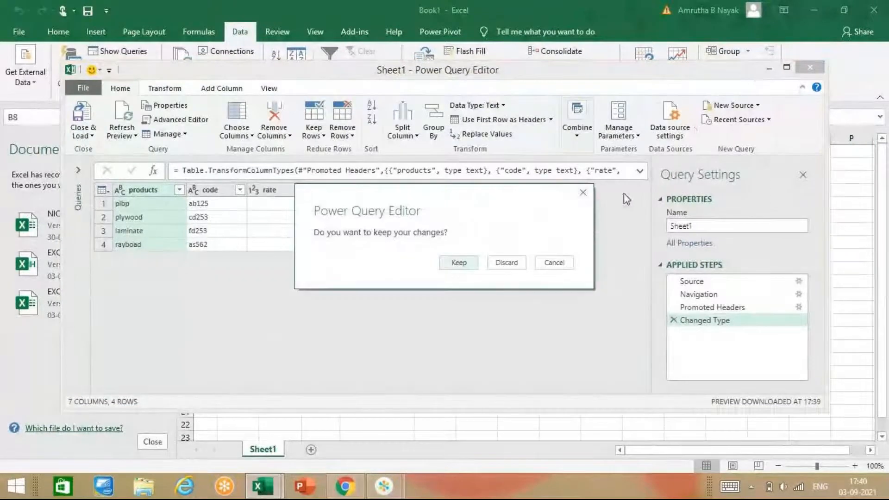
click(516, 265)
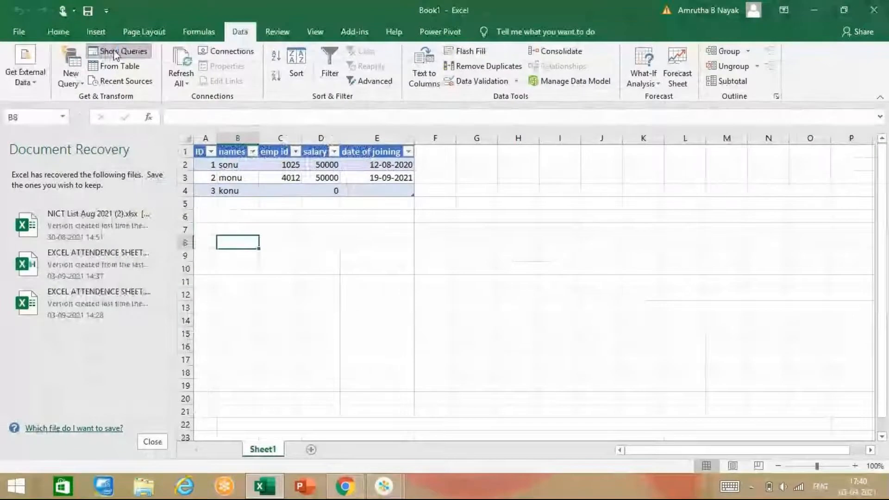
Check the list of workbook queries and hide it again
click(116, 52)
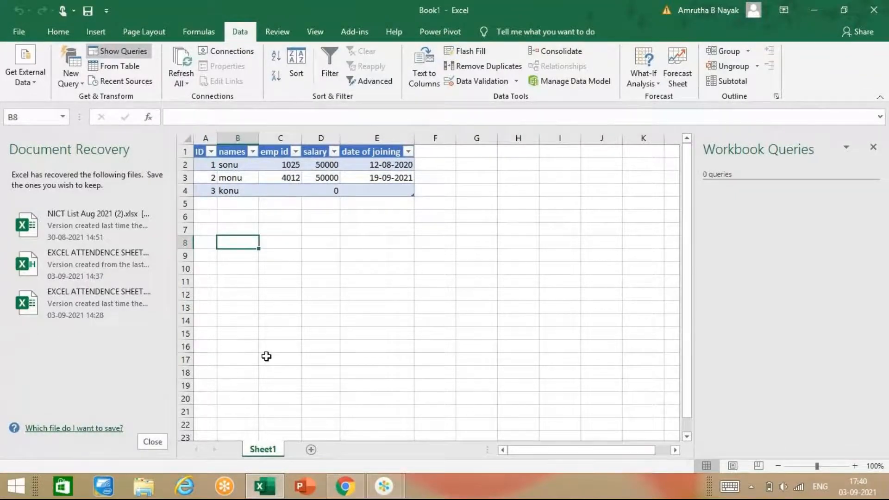
click(873, 150)
Select the imported employee data and open its table as a query in the Power Query Editor
click(118, 73)
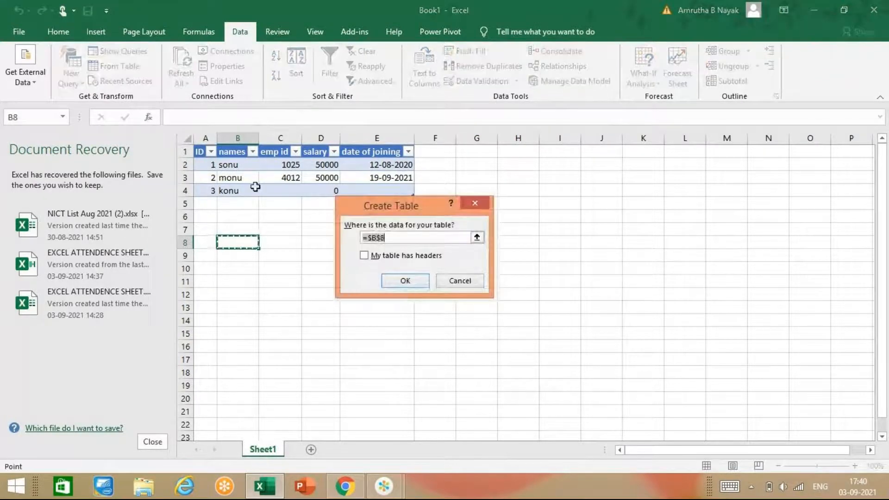
key(Escape)
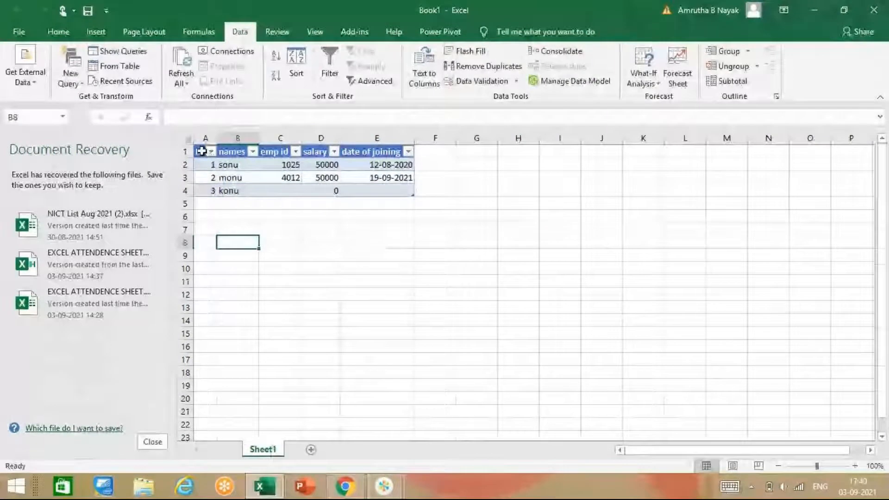
drag(203, 164, 317, 199)
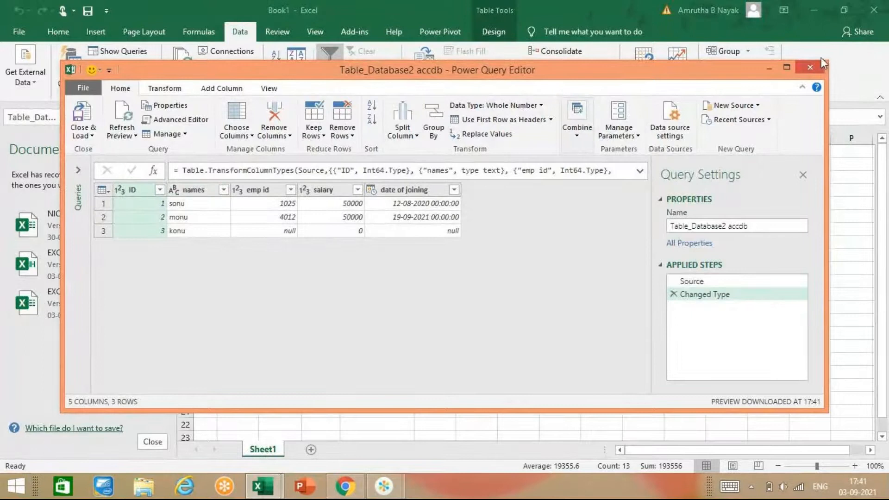
Close the Power Query Editor keeping the query so it loads to a new sheet, and hide the workbook queries list
click(809, 63)
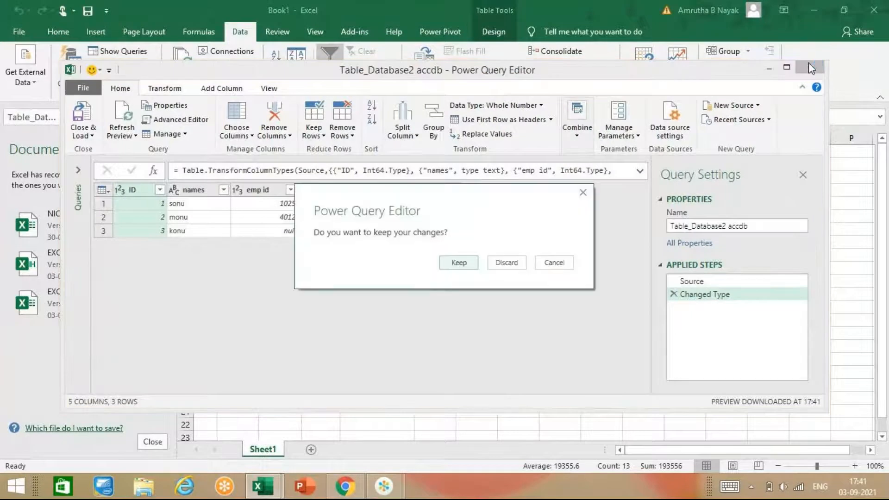
click(464, 264)
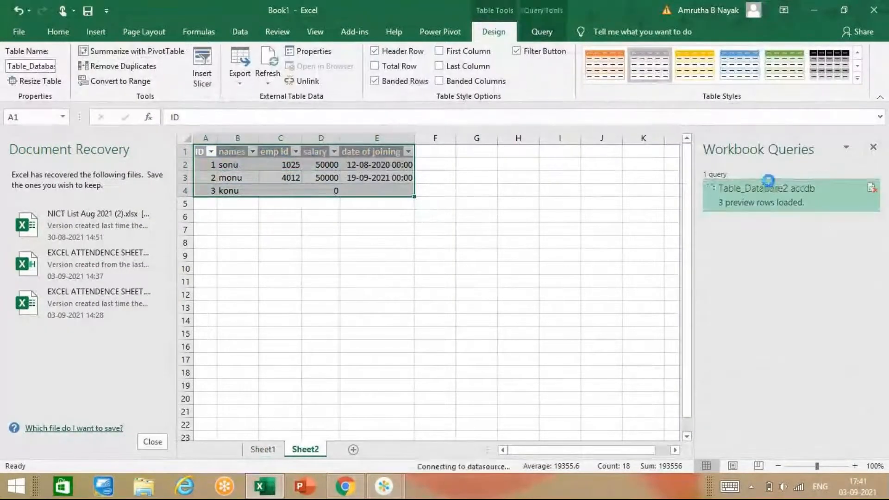
click(874, 149)
click(320, 229)
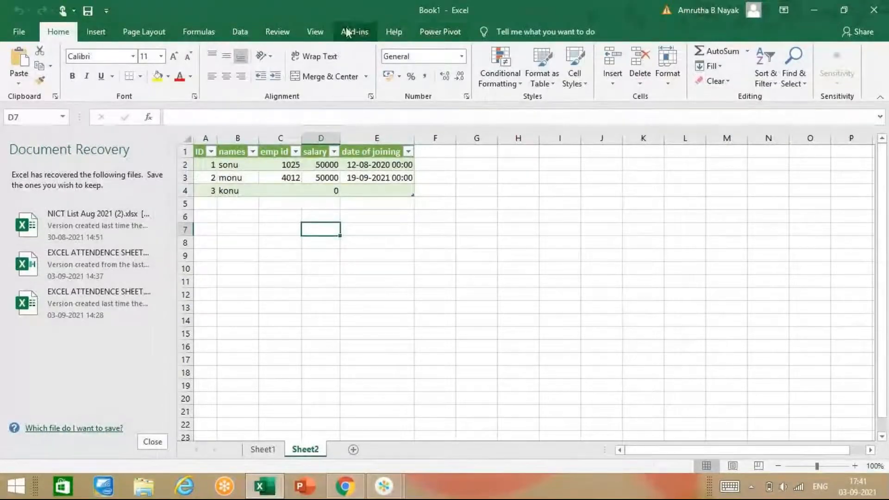
Check the recent data sources and the workbook connections, closing each dialog without changes
click(240, 31)
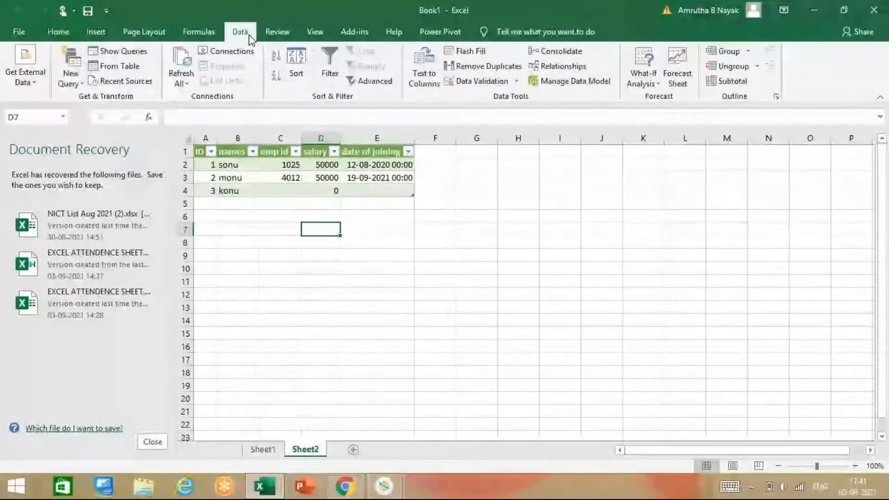
click(134, 83)
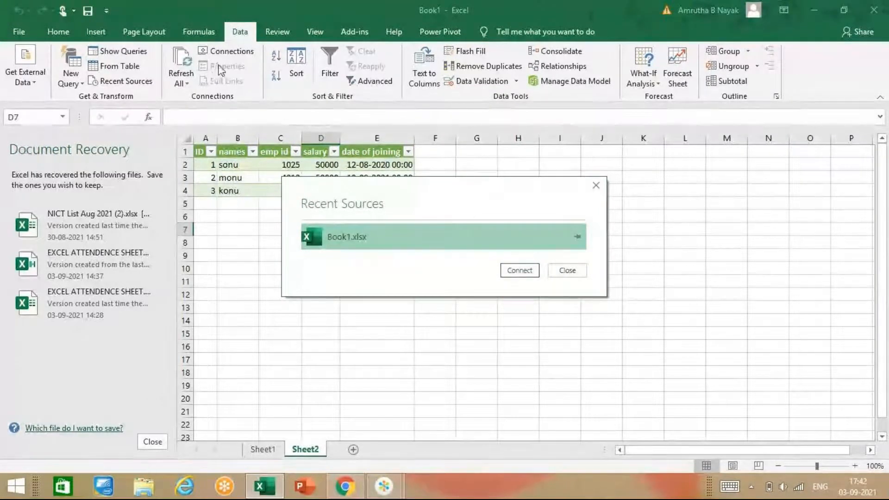
click(558, 271)
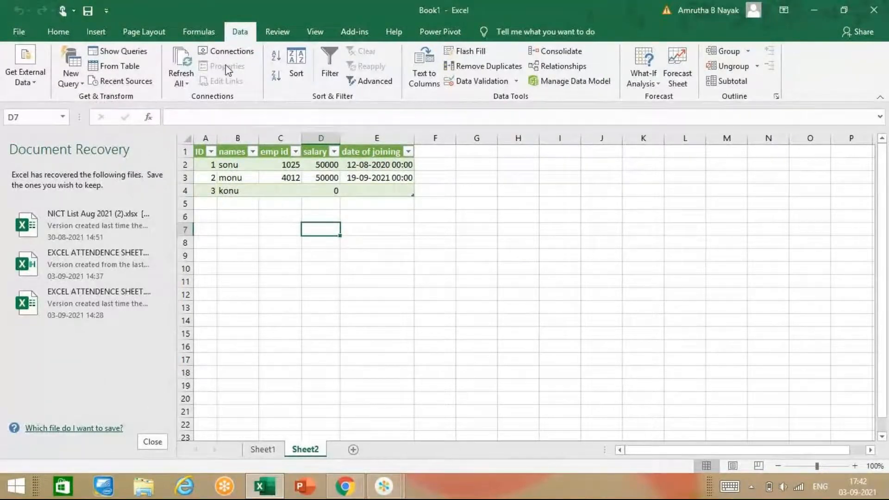
click(237, 52)
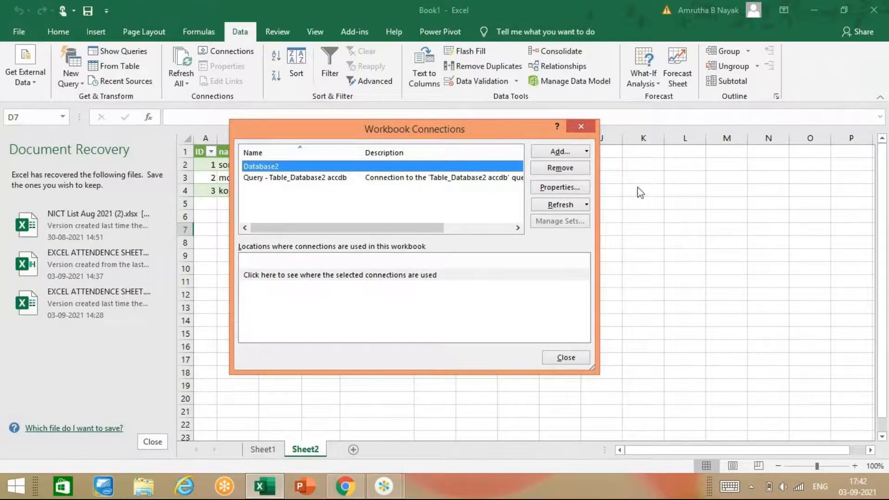
click(587, 131)
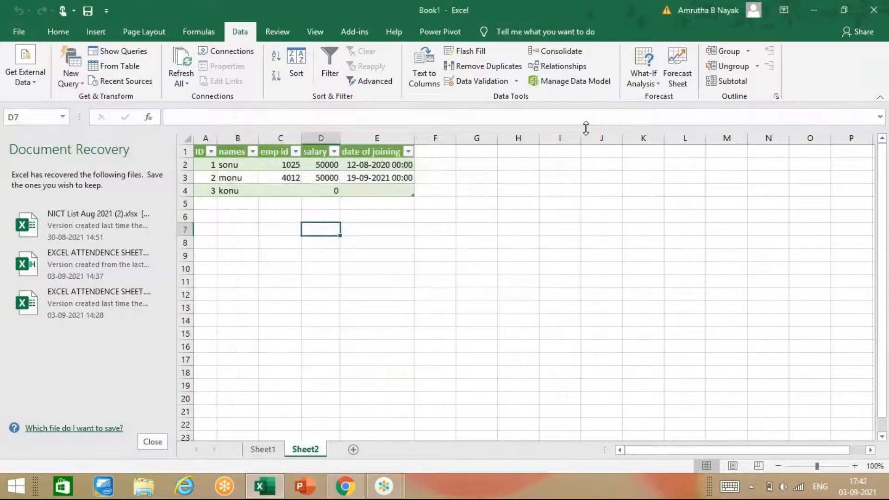
Refresh all of the workbook's data connections
click(185, 59)
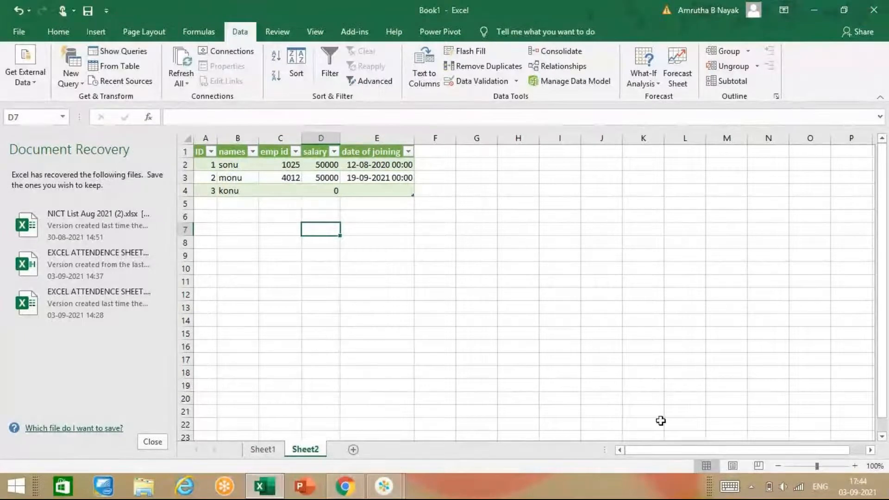
click(628, 496)
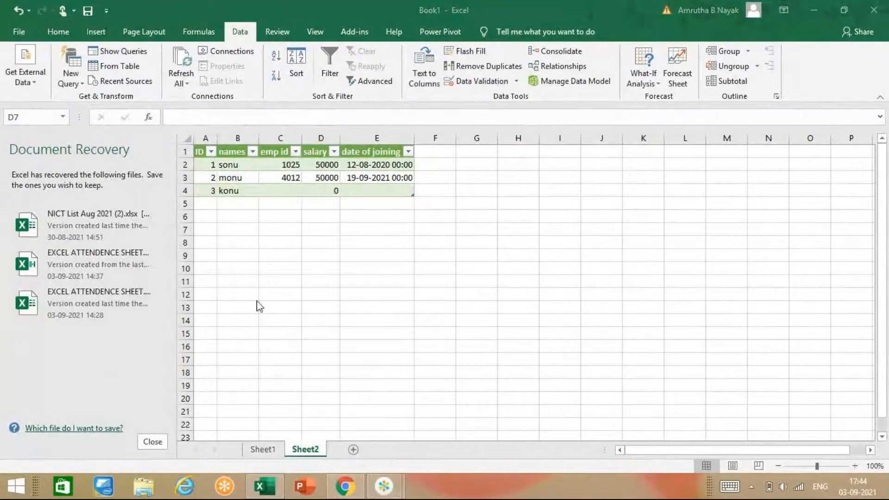
click(231, 214)
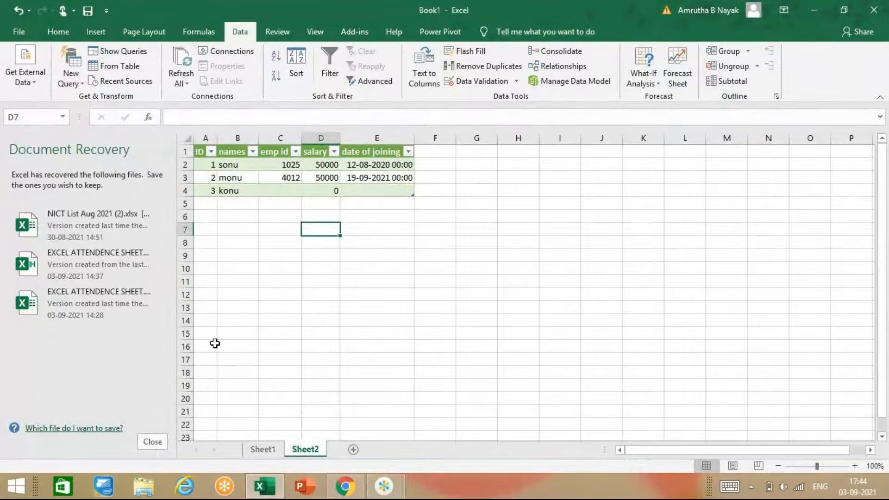
Try to apply Sort with the empty cell A11 selected on Sheet2, and dismiss the alert
scroll(228, 286, down, 6)
scroll(228, 286, up, 6)
scroll(229, 286, down, 3)
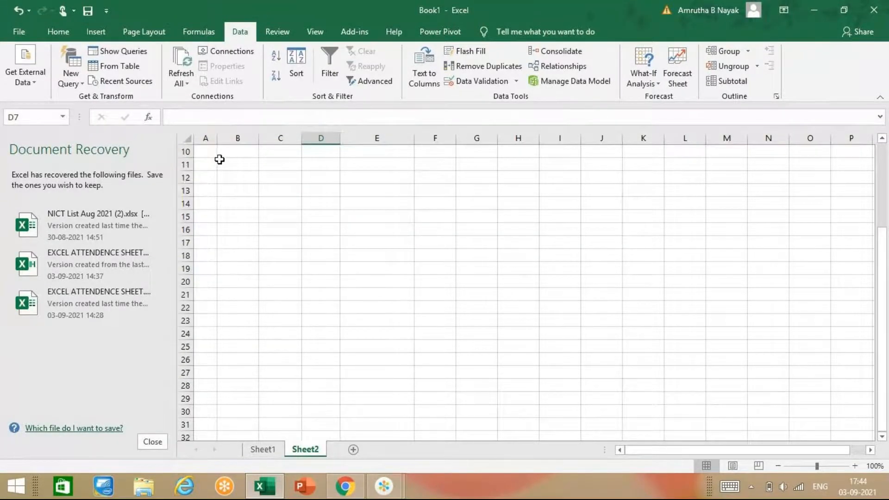
click(206, 171)
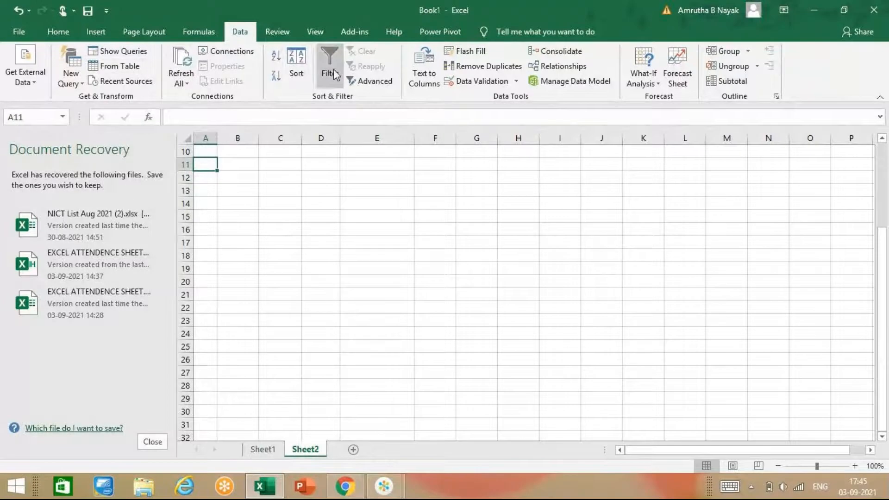
click(291, 62)
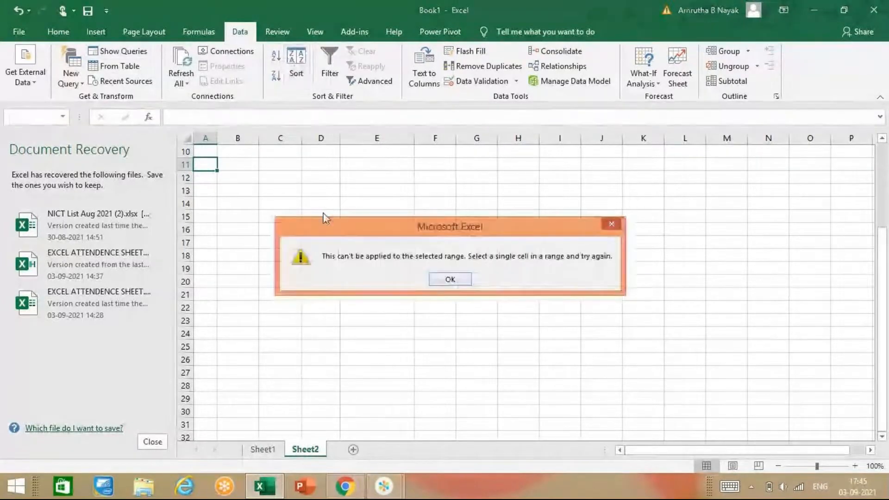
click(451, 279)
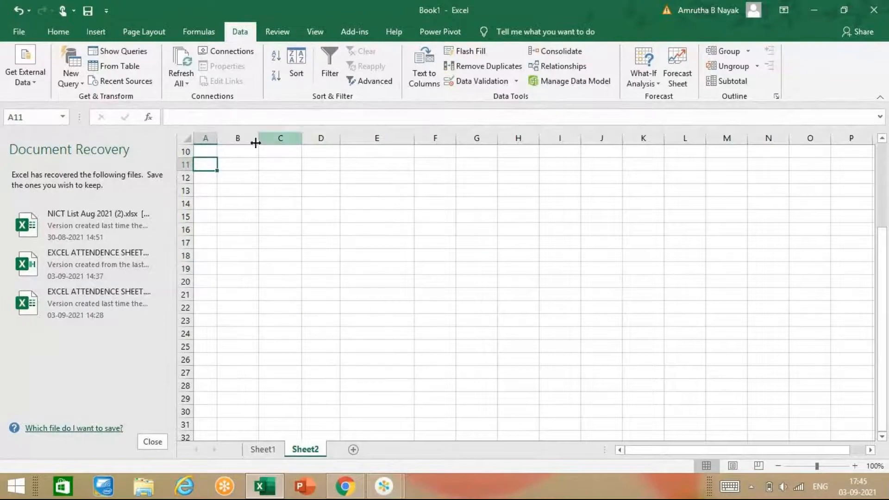
Widen column A on Sheet2 slightly and select cell A10
drag(218, 138, 233, 138)
click(224, 152)
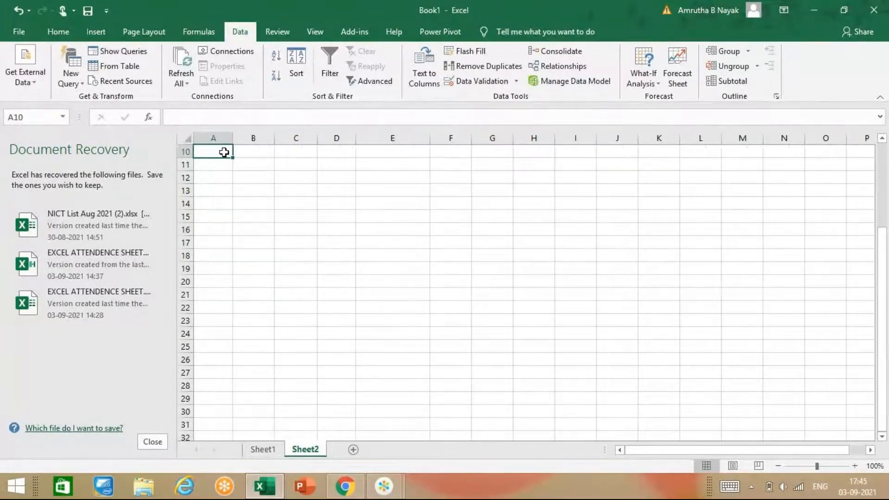
scroll(224, 223, down, 5)
scroll(225, 223, up, 5)
Switch to PowerPoint, open the recent presentation Advanced Excel-Functions.ppt, and resume at slide 10
click(307, 495)
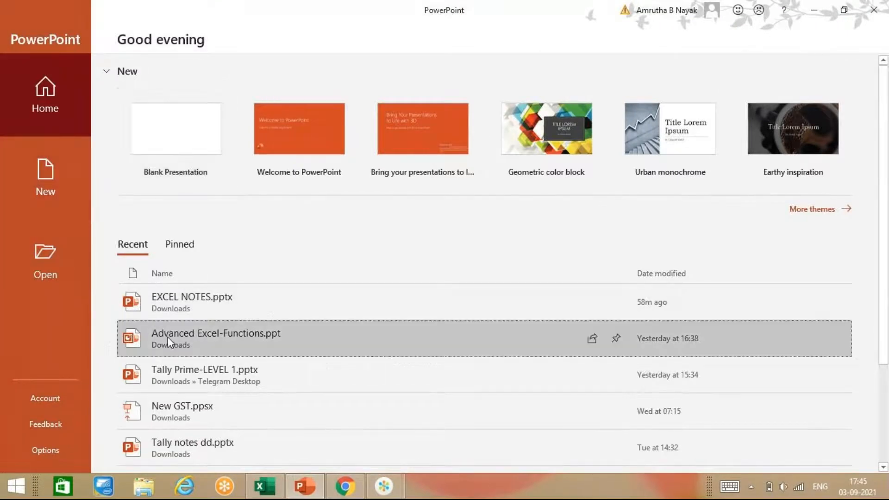
click(167, 337)
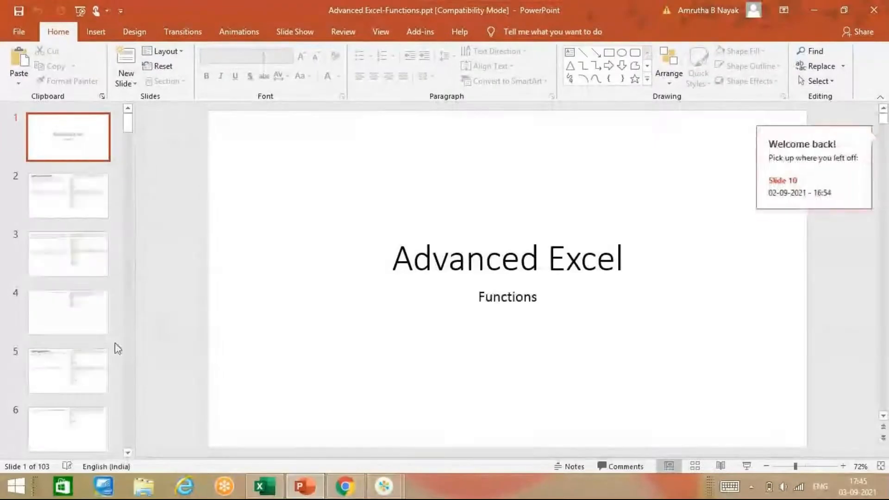
click(828, 156)
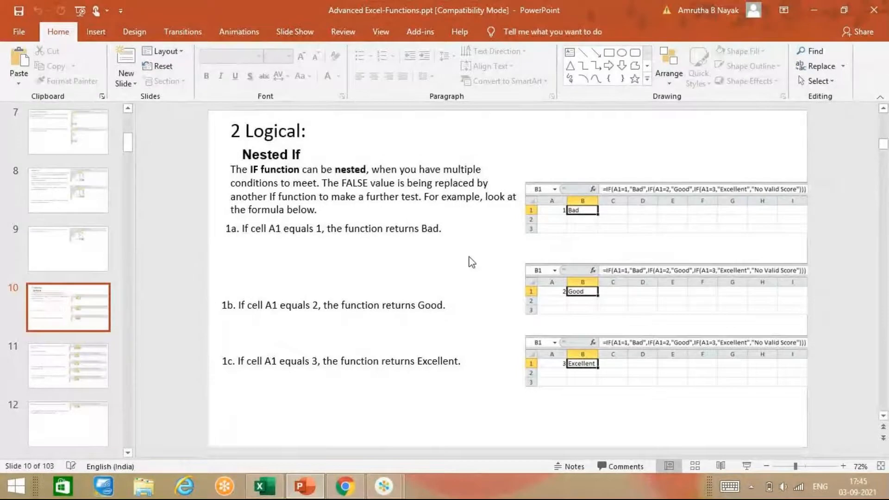
Look through the function slides from Nested If past 3D-reference, Edit Links and Date and Time to the Holidays example
scroll(471, 262, down, 2)
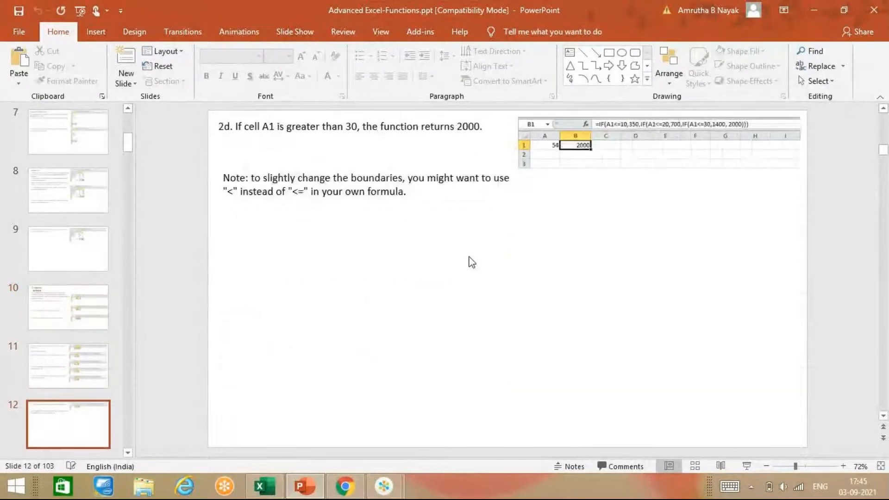
scroll(472, 262, down, 3)
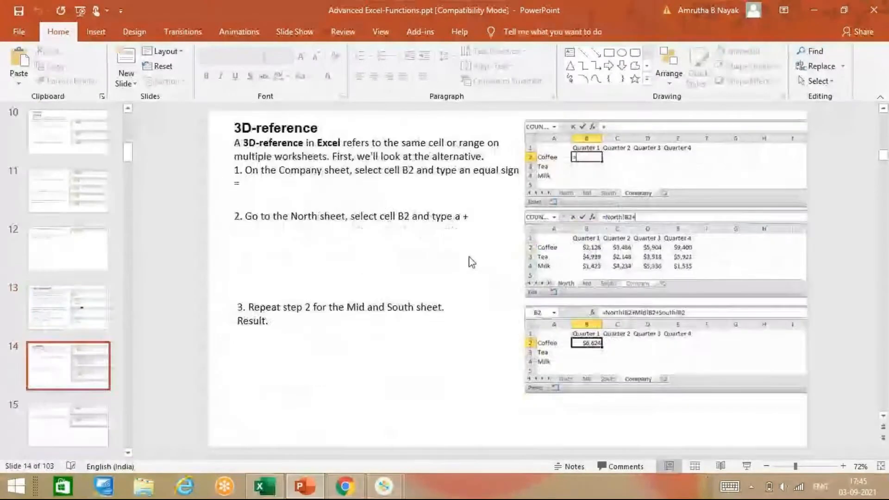
scroll(472, 262, down, 1)
scroll(472, 262, down, 5)
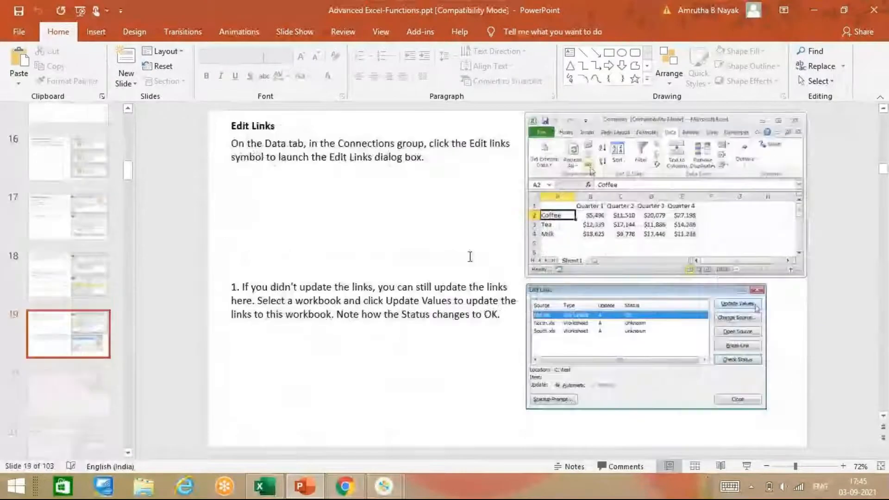
scroll(471, 262, down, 4)
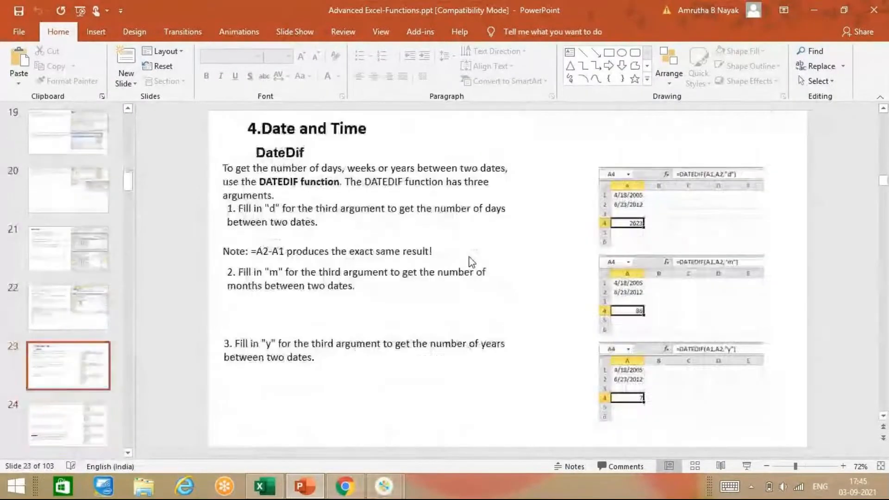
scroll(472, 260, down, 3)
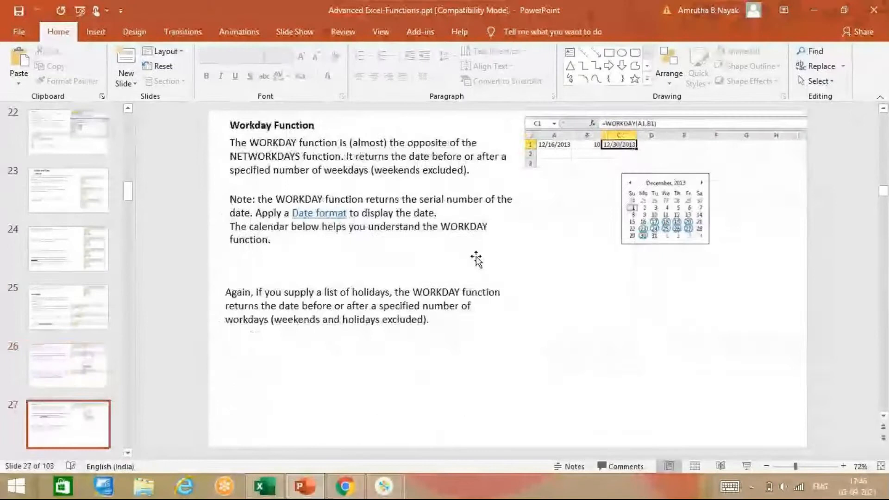
scroll(476, 257, down, 2)
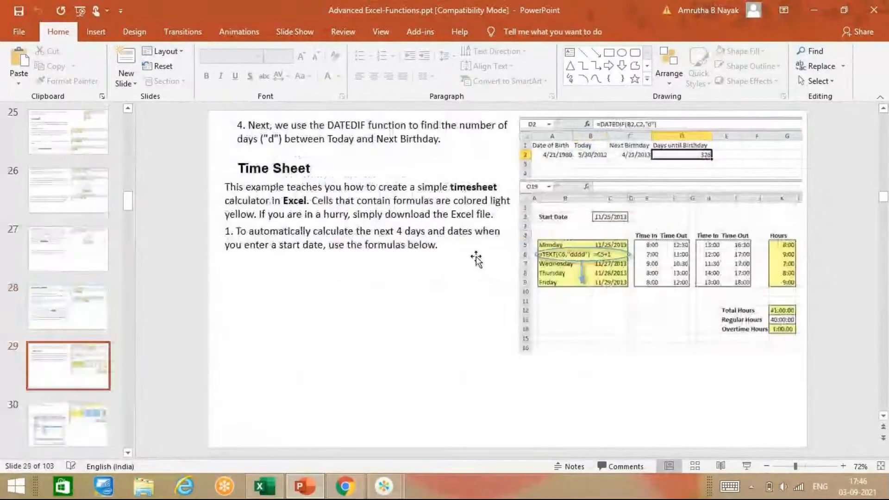
scroll(476, 257, down, 1)
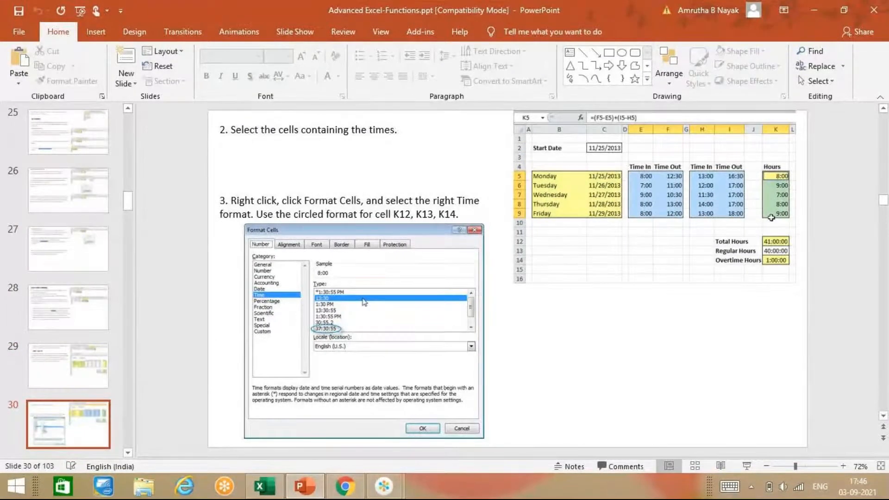
scroll(507, 278, down, 1)
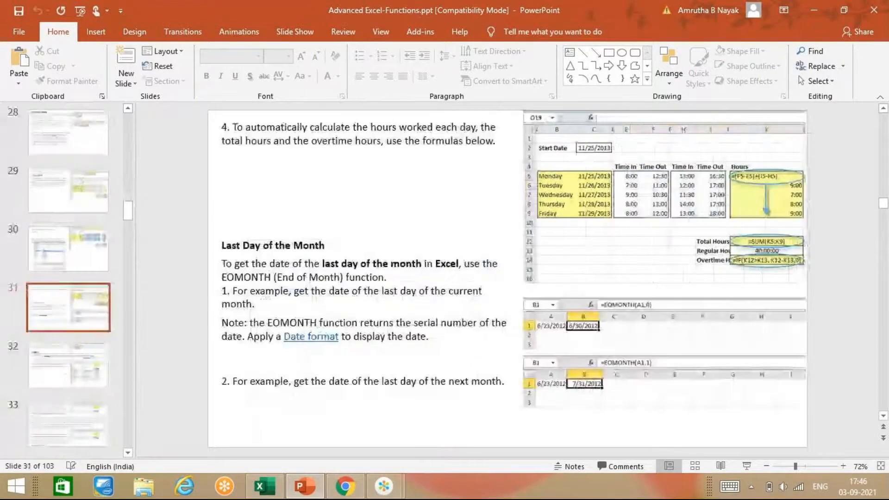
scroll(507, 278, down, 1)
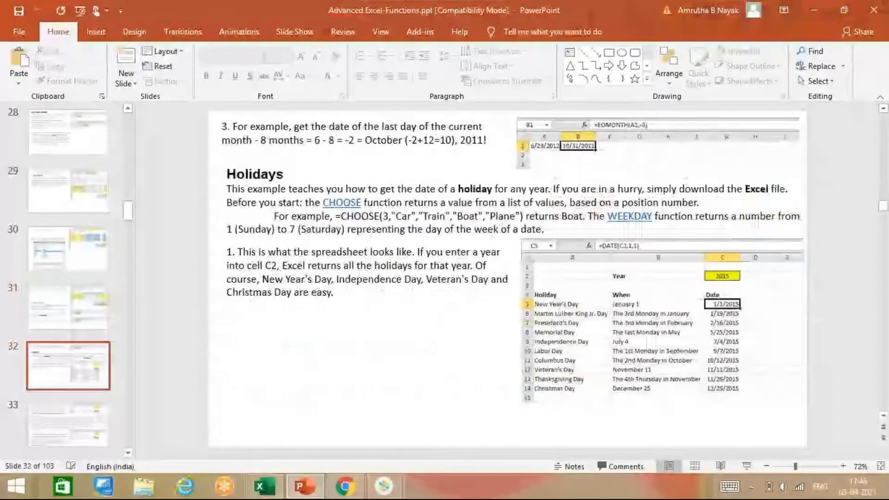